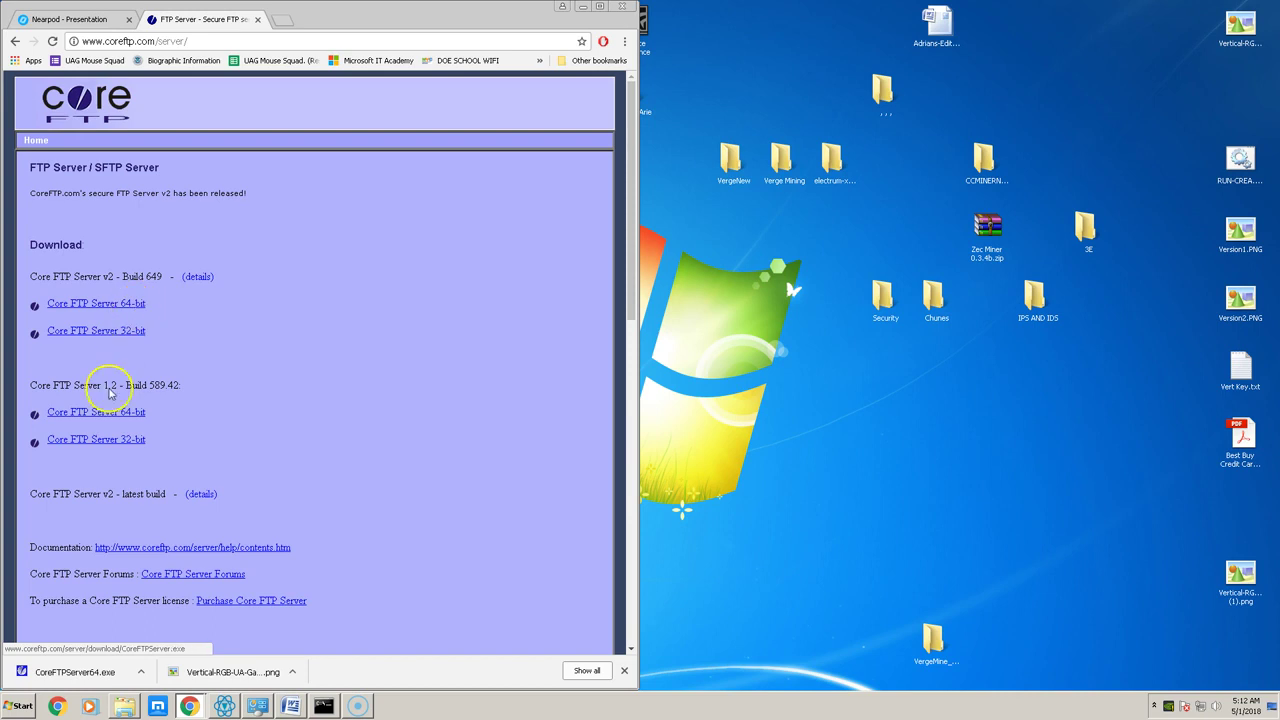
- Check in the computer's system properties whether Windows is 32-bit or 64-bit, and close the window
click(18, 706)
right_click(216, 456)
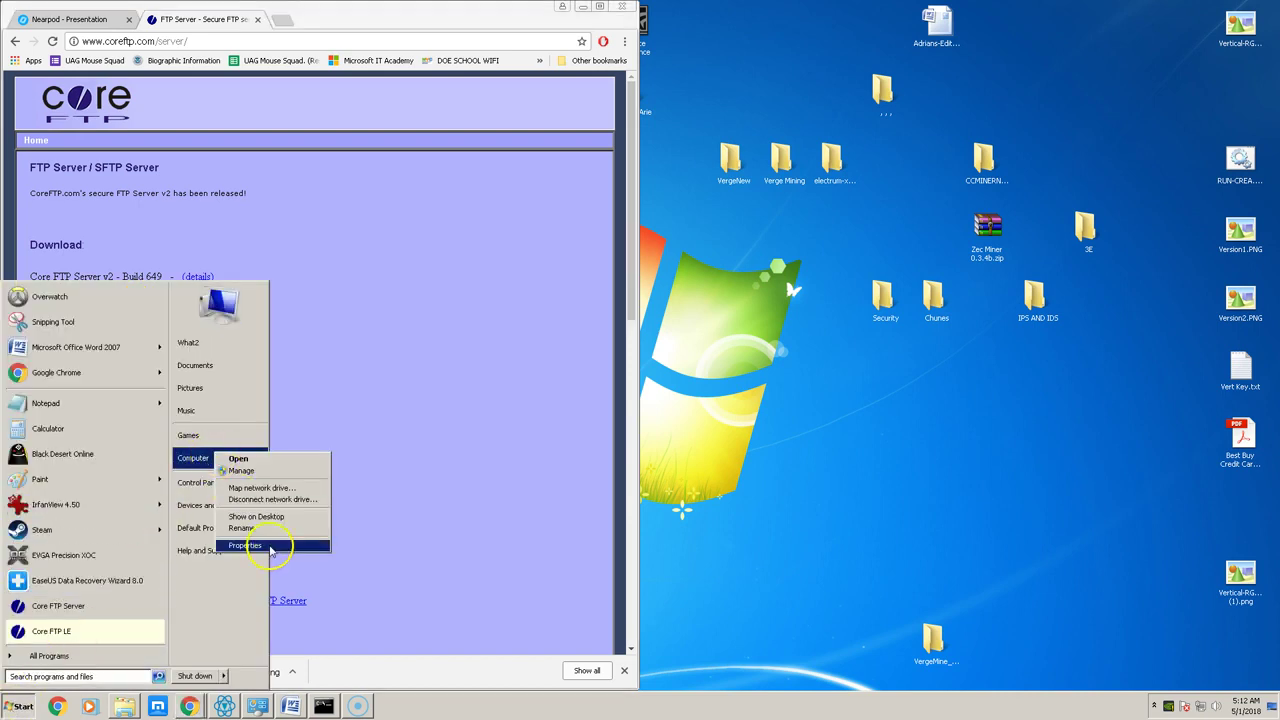
click(268, 546)
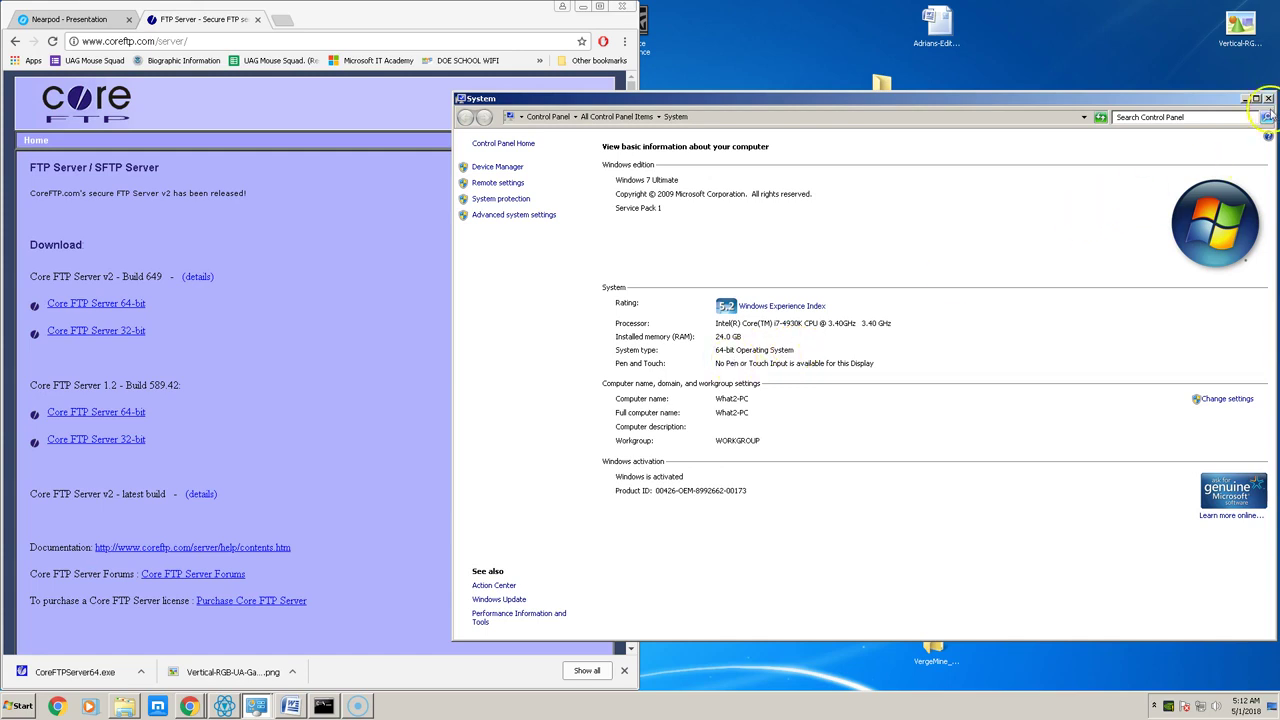
click(1268, 98)
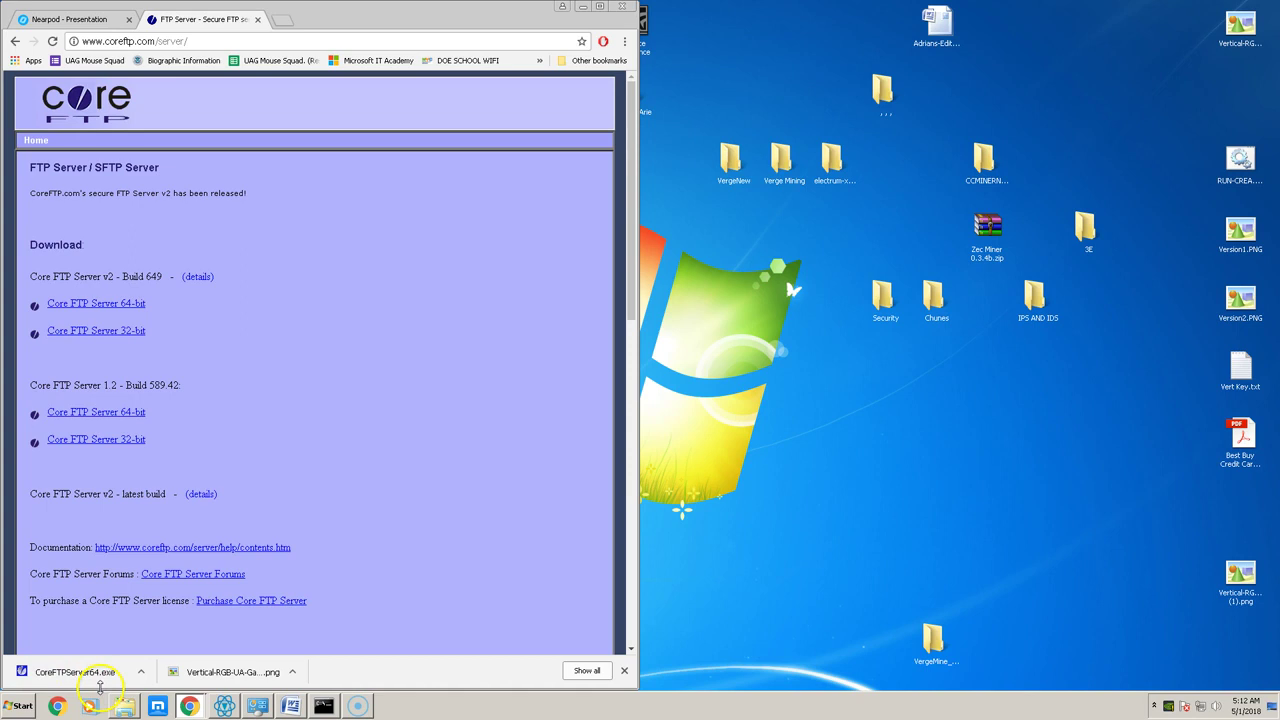
- Launch Core FTP Server and start a new domain in its setup, moving the domain properties window clear of the domain list
key(super)
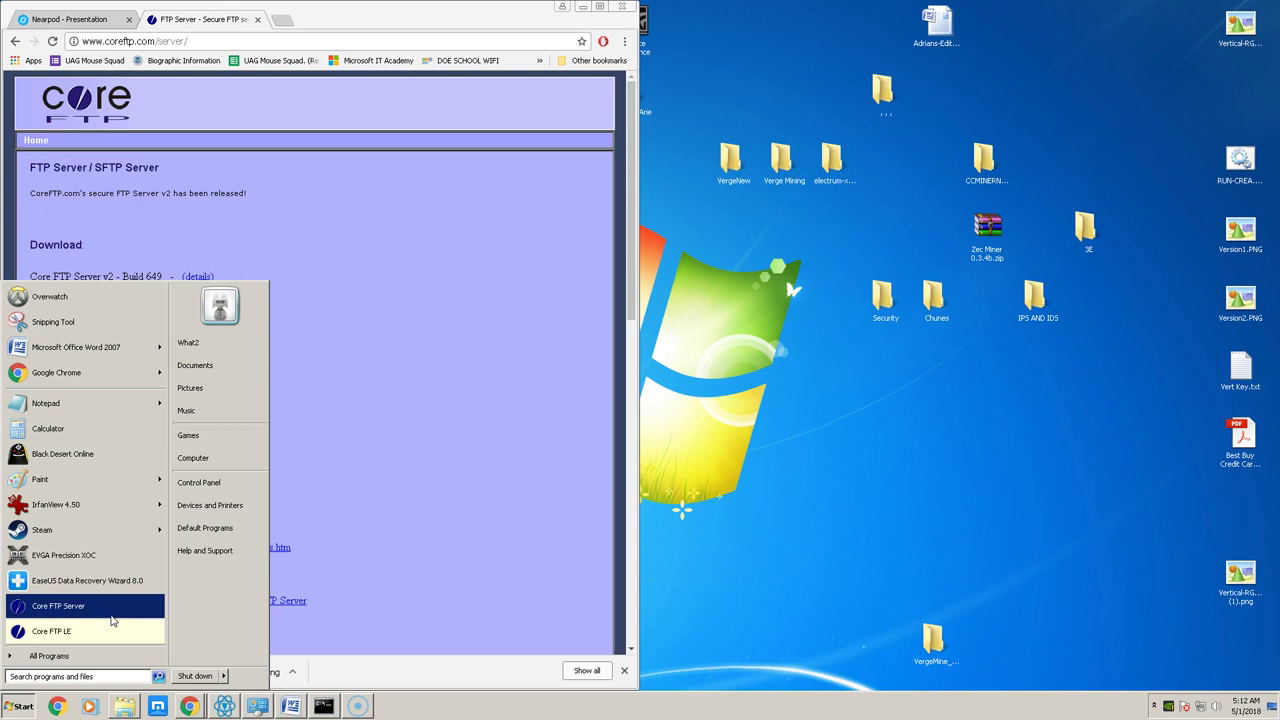
click(112, 615)
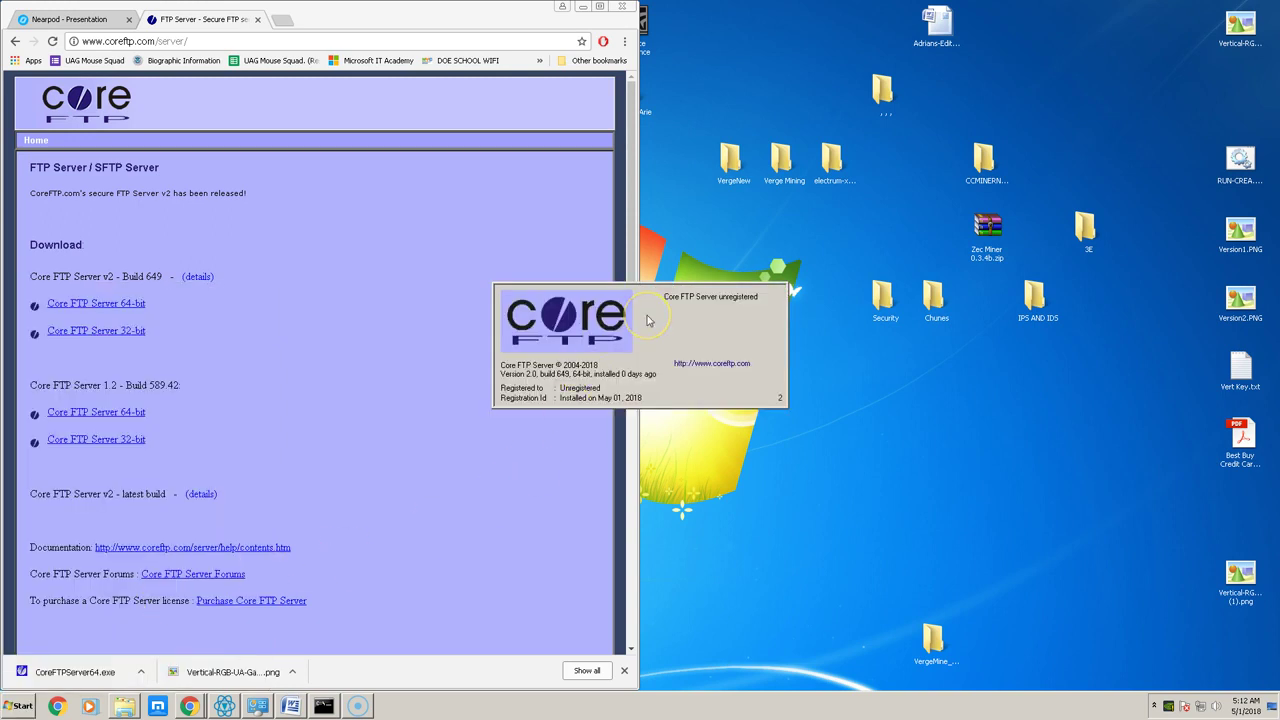
click(593, 327)
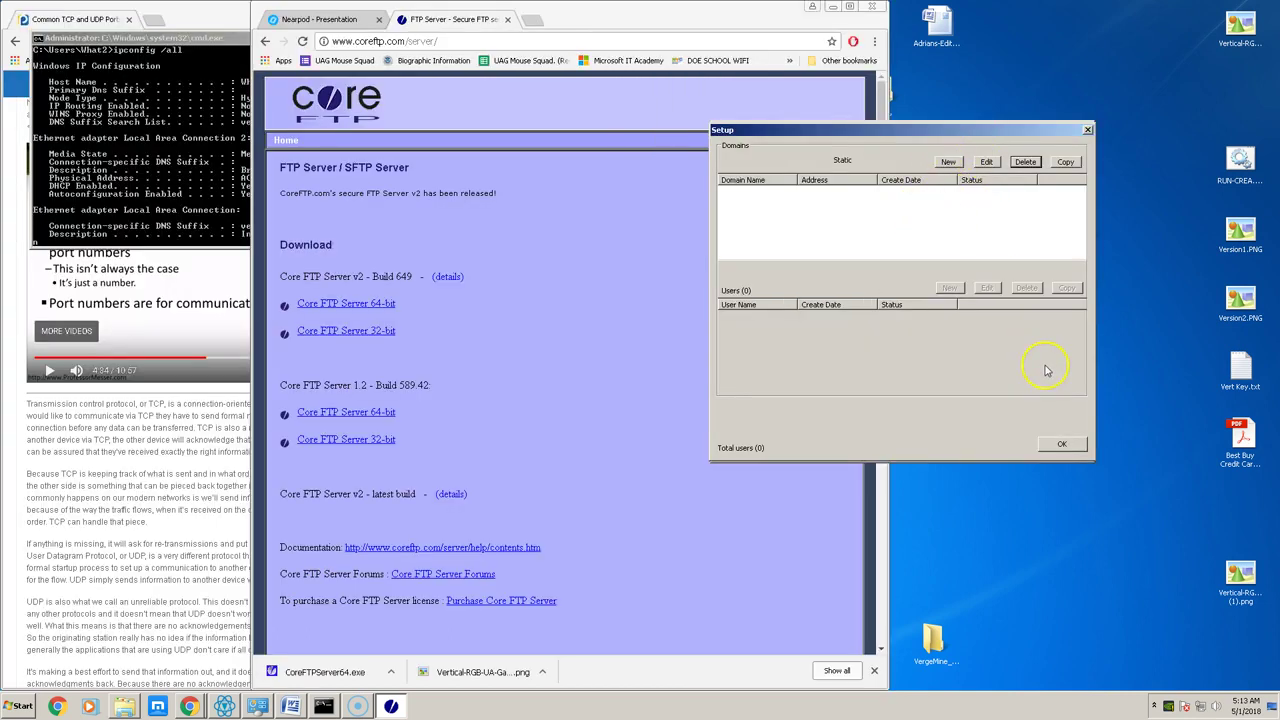
click(1064, 444)
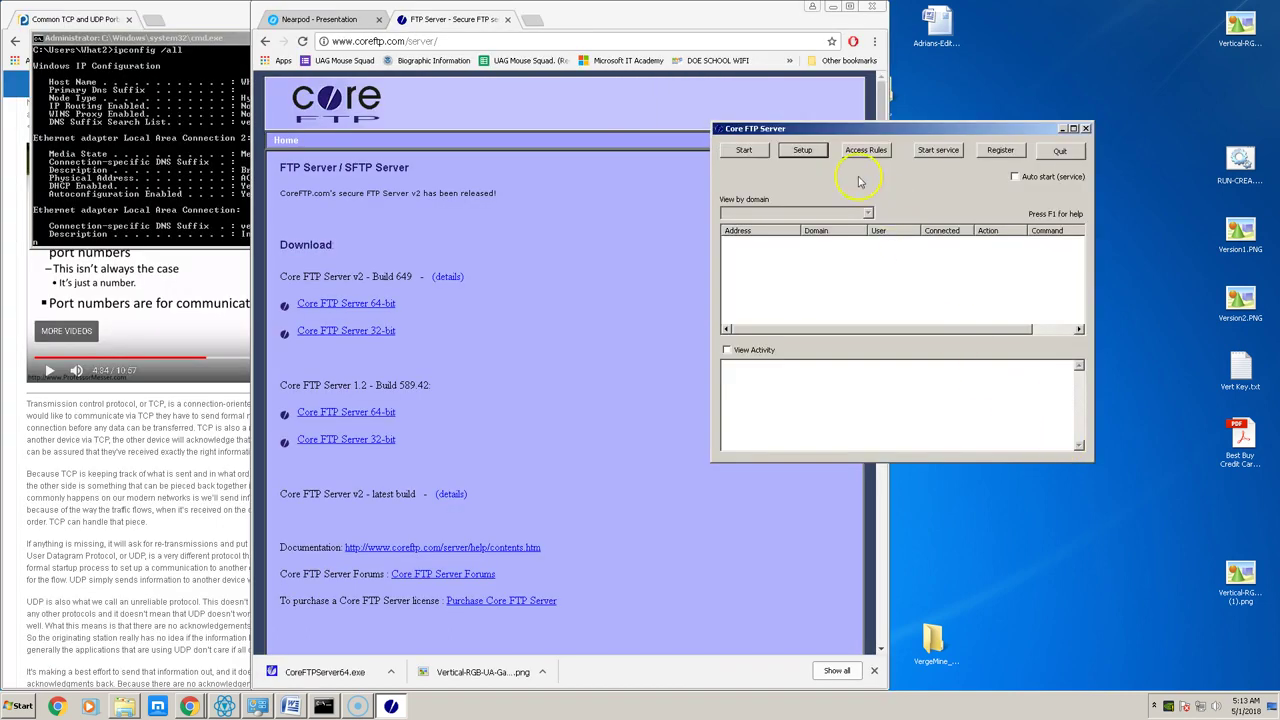
click(805, 161)
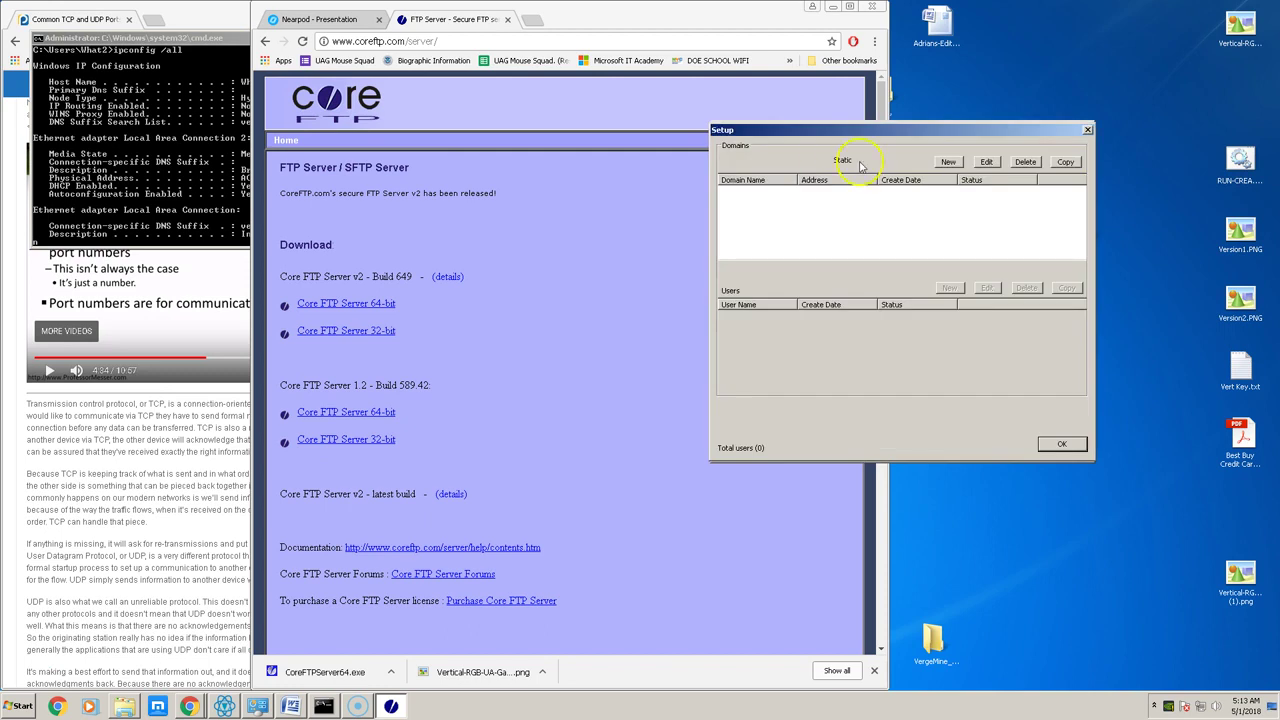
click(949, 162)
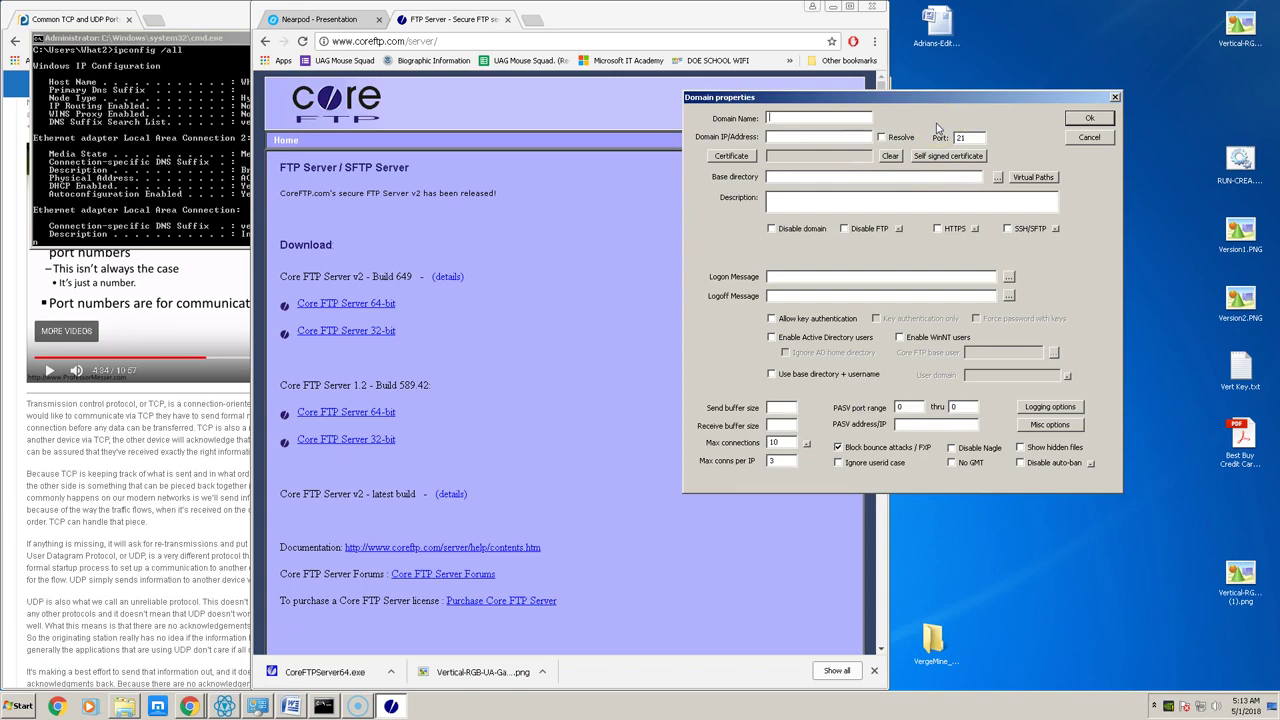
drag(968, 100, 773, 197)
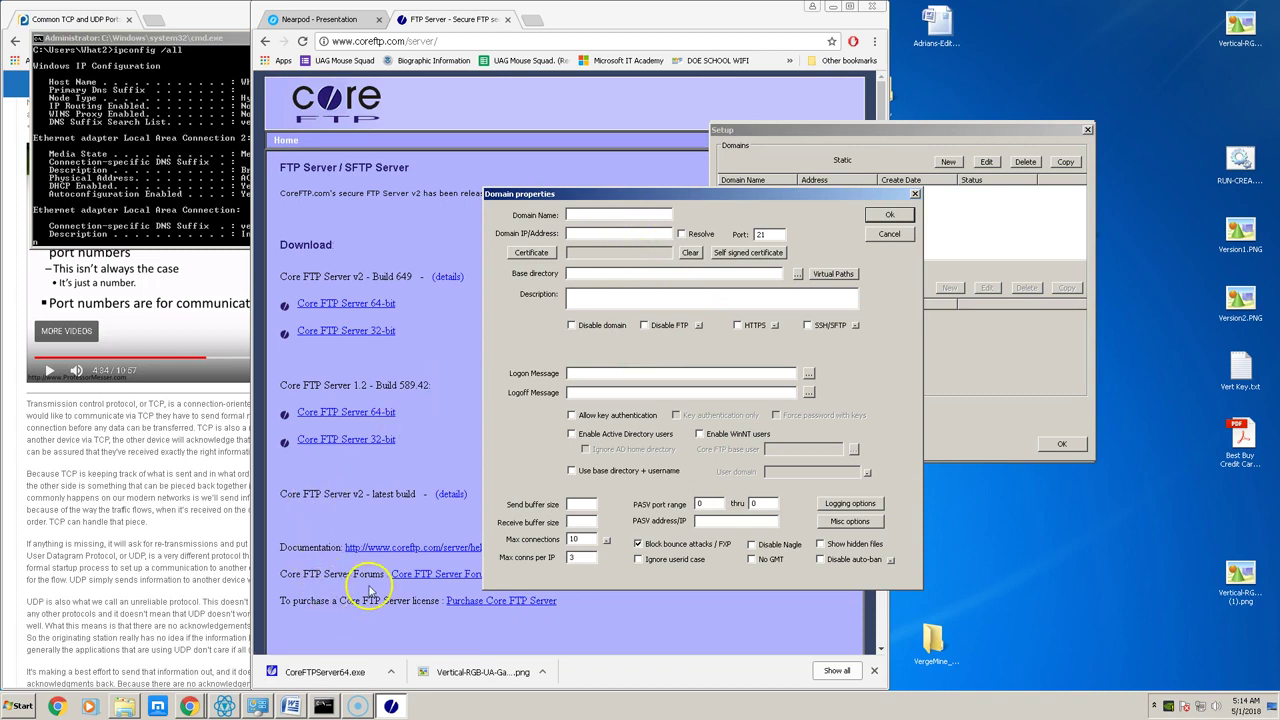
- Run ipconfig /all in the Command Prompt to find the host name and enter What2-PC as the domain name
click(216, 200)
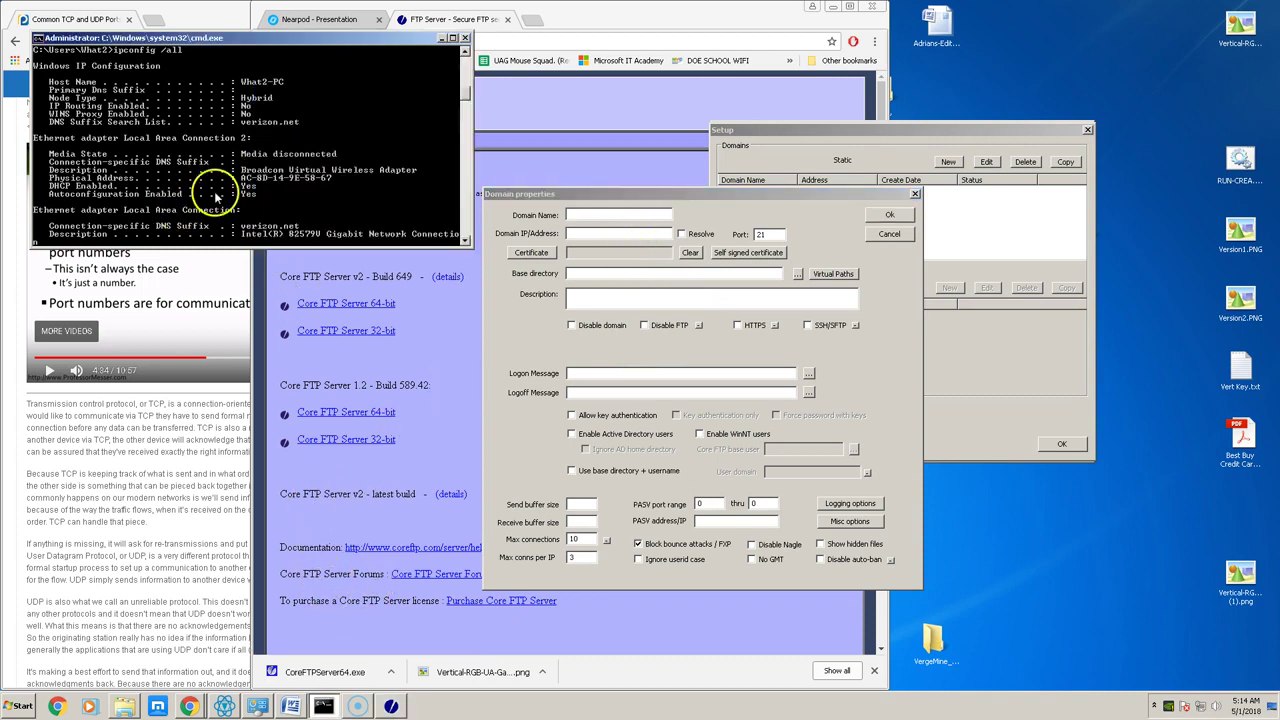
scroll(226, 192, down, 4)
scroll(226, 192, down, 10)
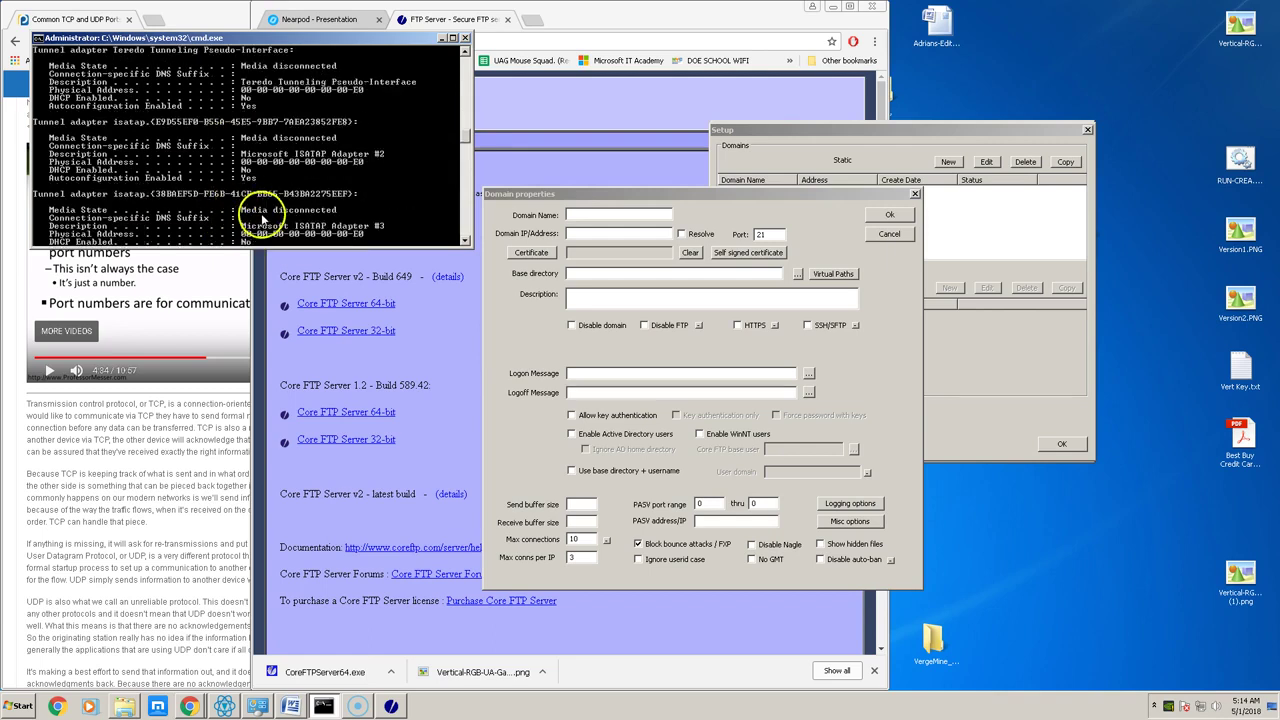
key(Up)
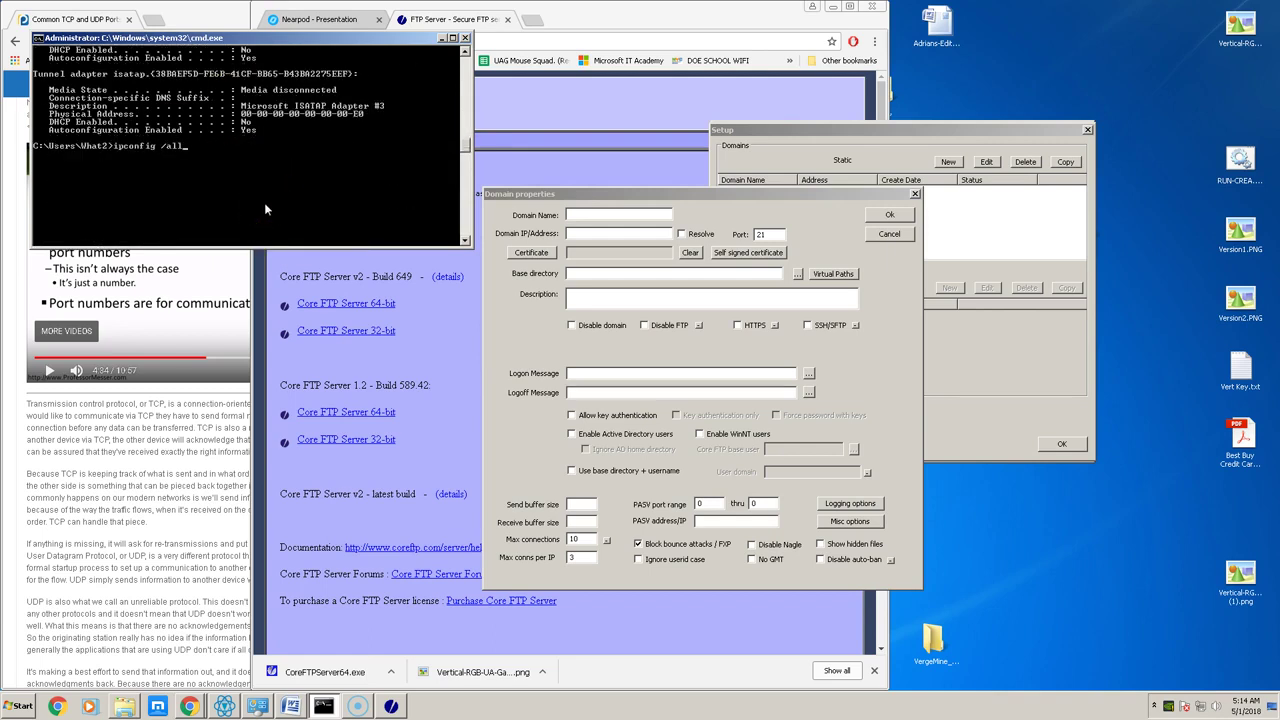
key(Return)
scroll(265, 208, up, 10)
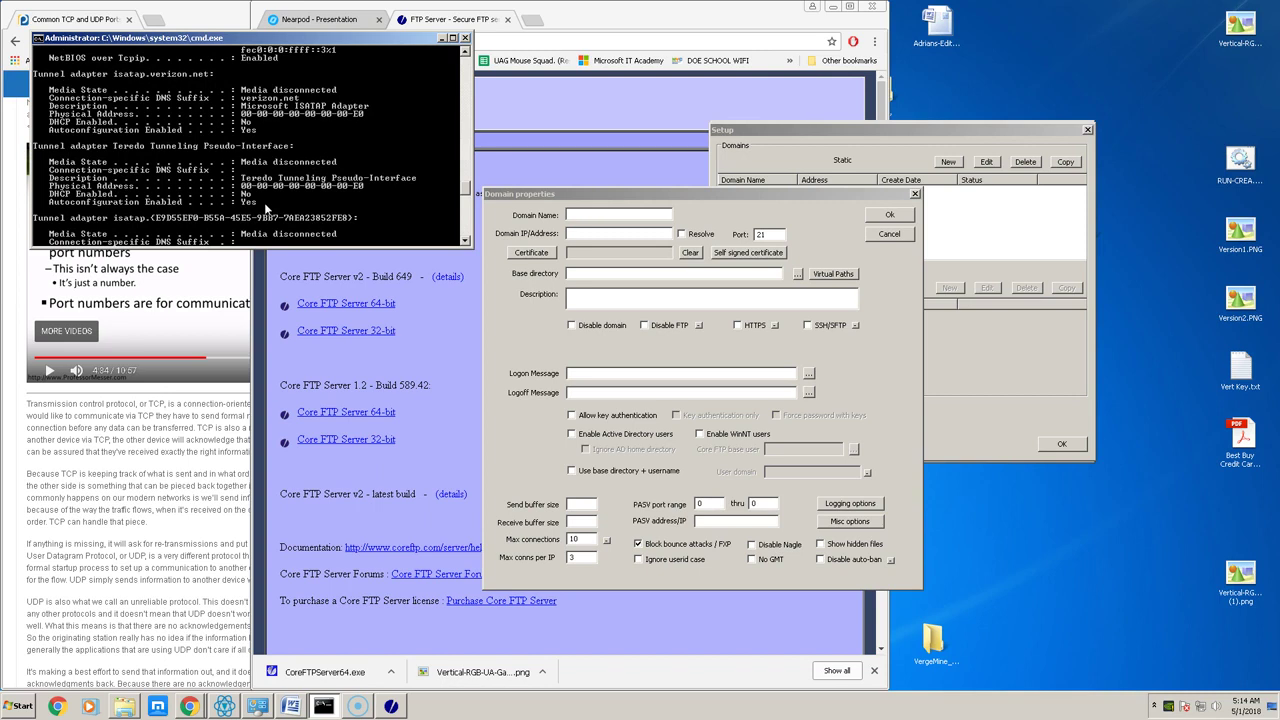
scroll(264, 202, up, 9)
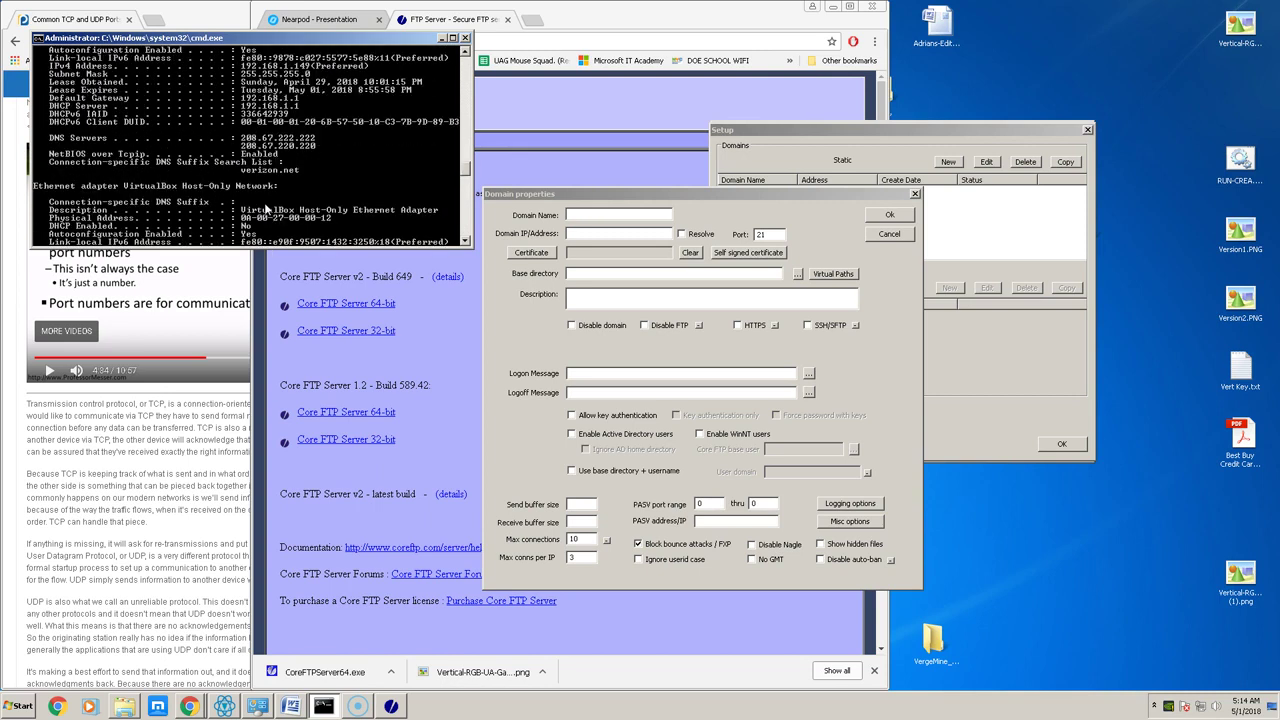
scroll(171, 171, up, 7)
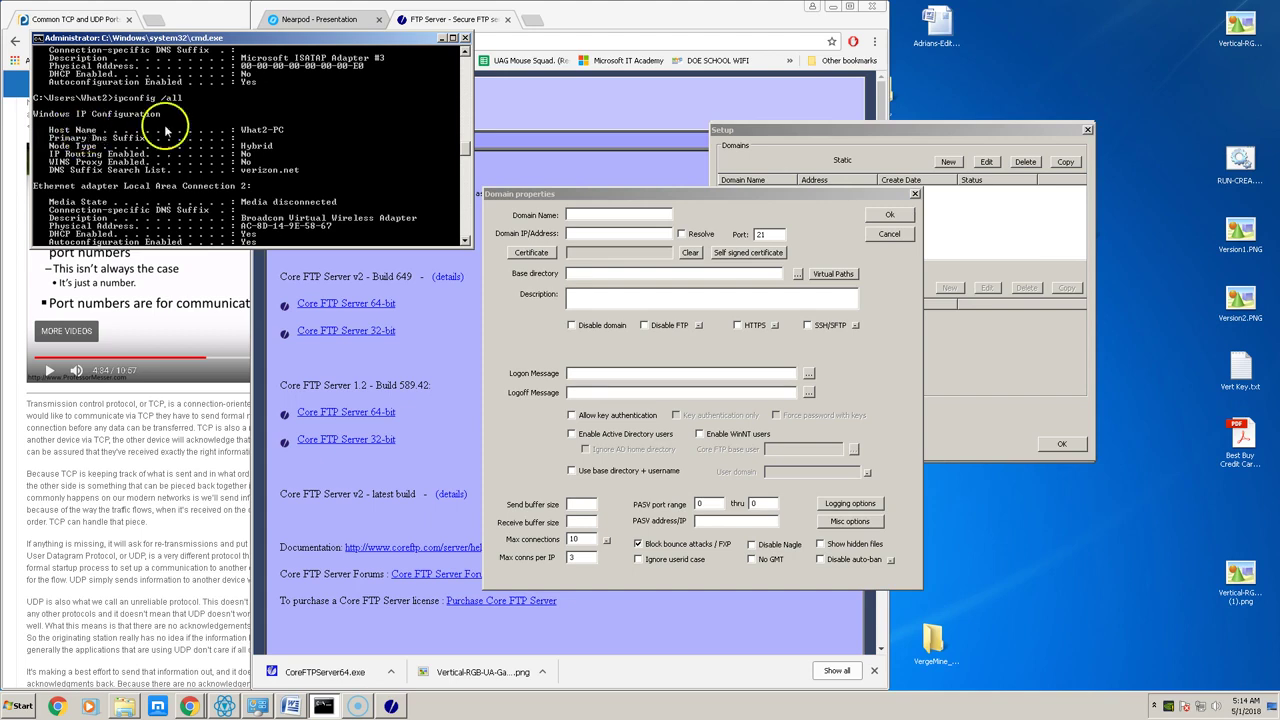
click(593, 216)
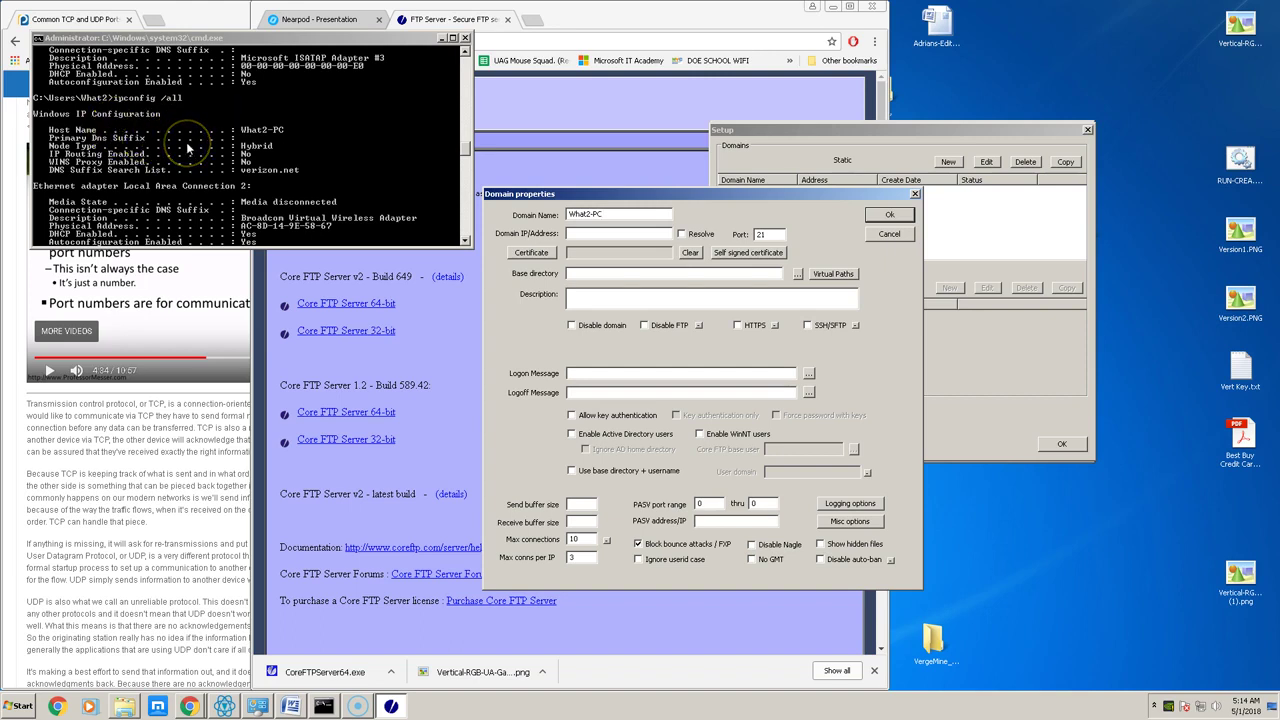
- Find the local network adapter's IPv4 address in the ipconfig output and set the domain IP address to 192.168.1.149
click(343, 157)
scroll(343, 157, down, 3)
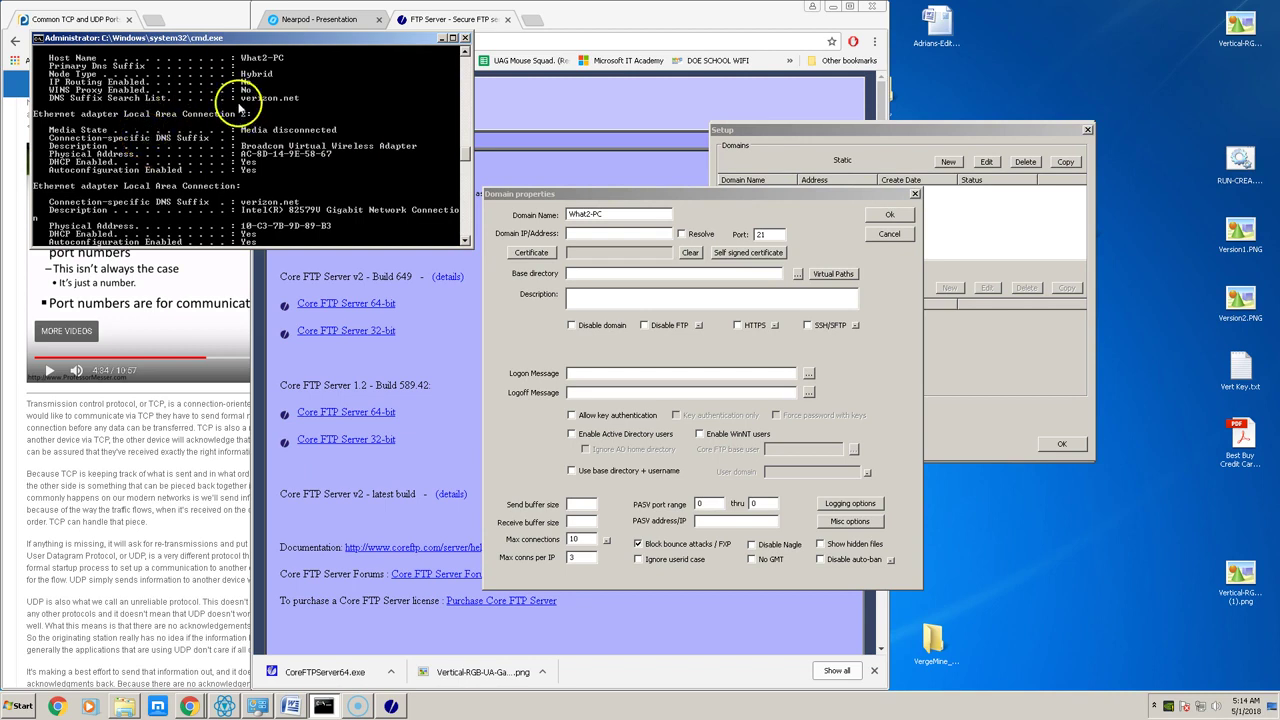
scroll(276, 115, down, 2)
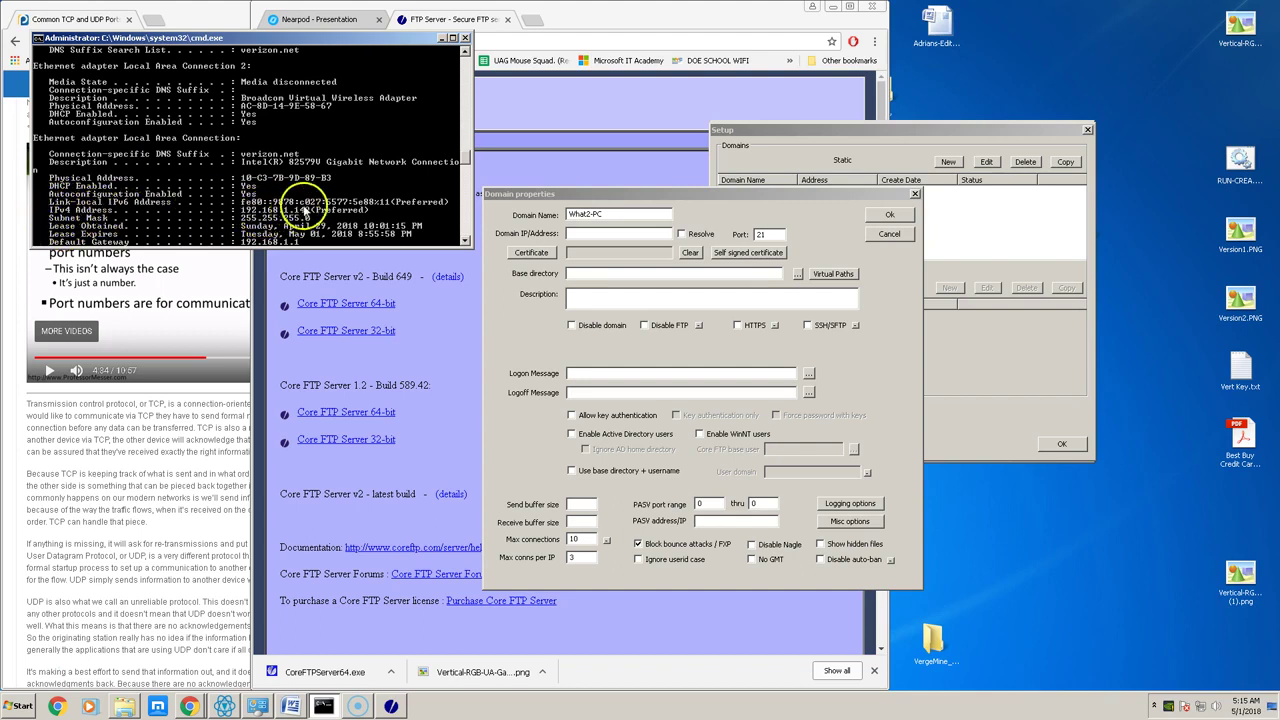
click(634, 230)
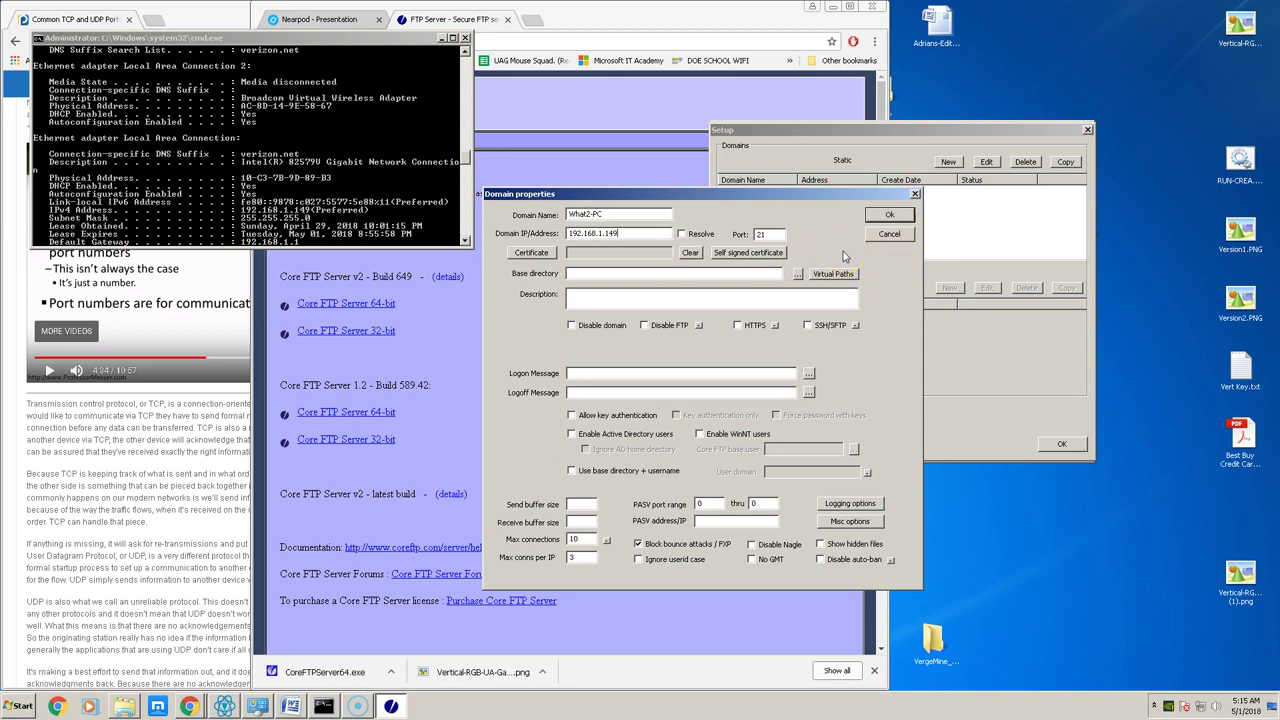
double_click(590, 233)
- Enter C:\ as the domain's base directory
click(766, 274)
text(C:\)
click(761, 293)
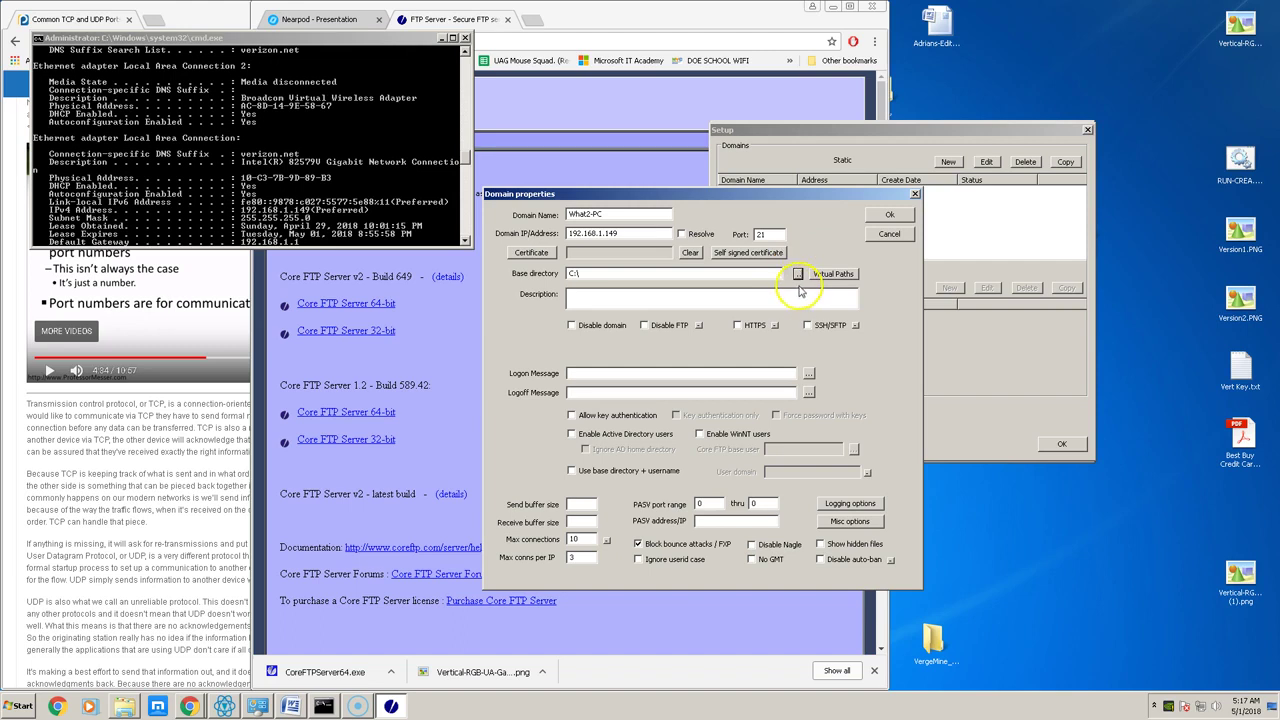
- Browse the desktop folders, add a new folder there, and set the existing Test folder as the domain's base directory
click(798, 274)
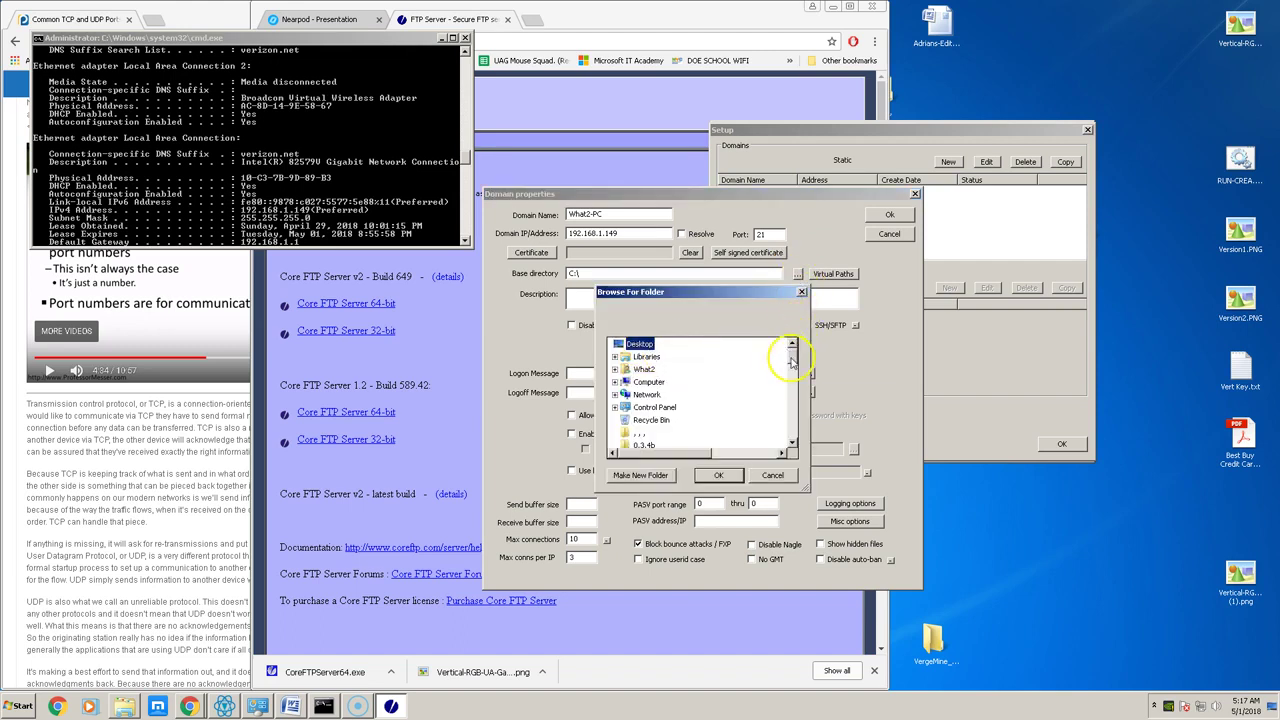
drag(791, 360, 778, 440)
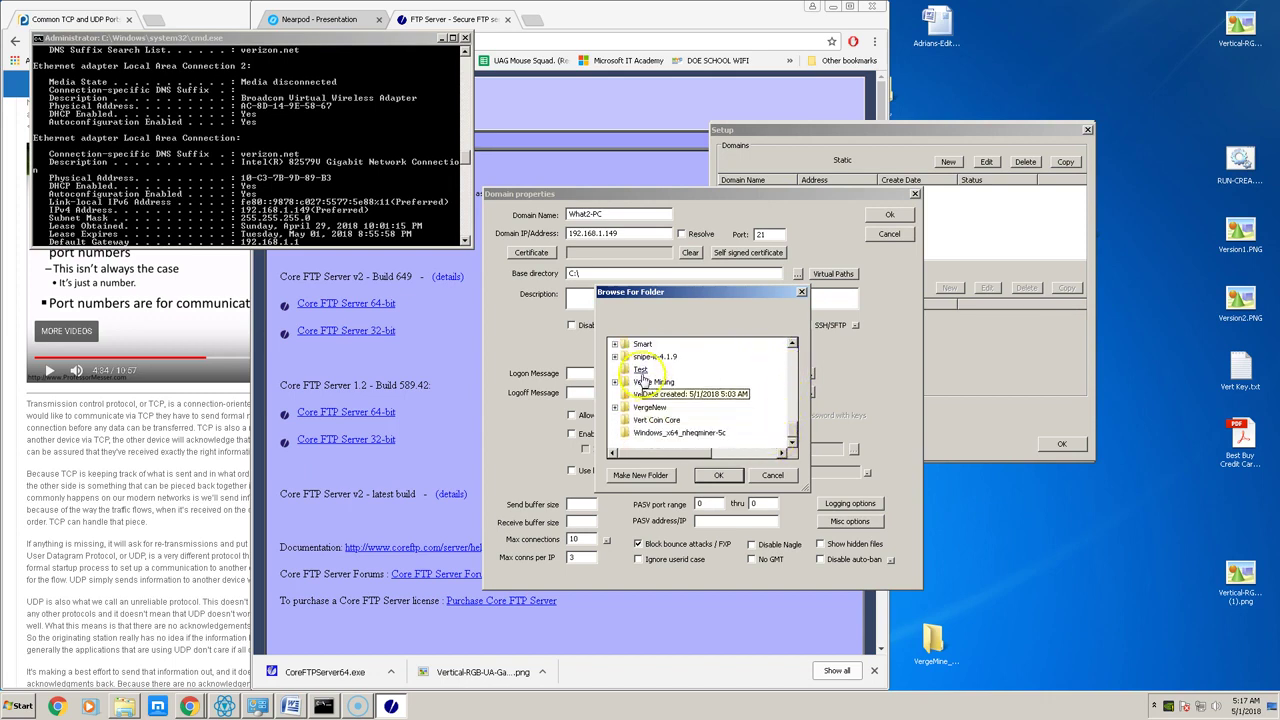
click(640, 475)
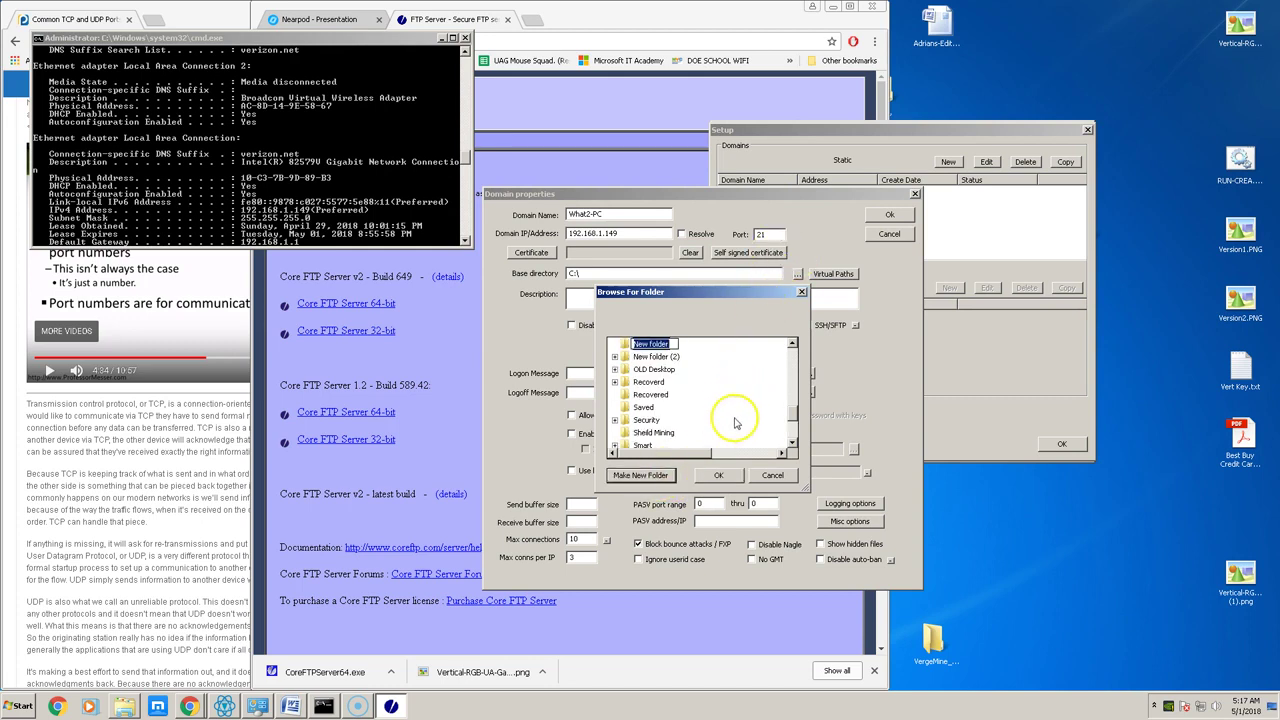
click(792, 430)
click(791, 446)
click(640, 369)
click(720, 475)
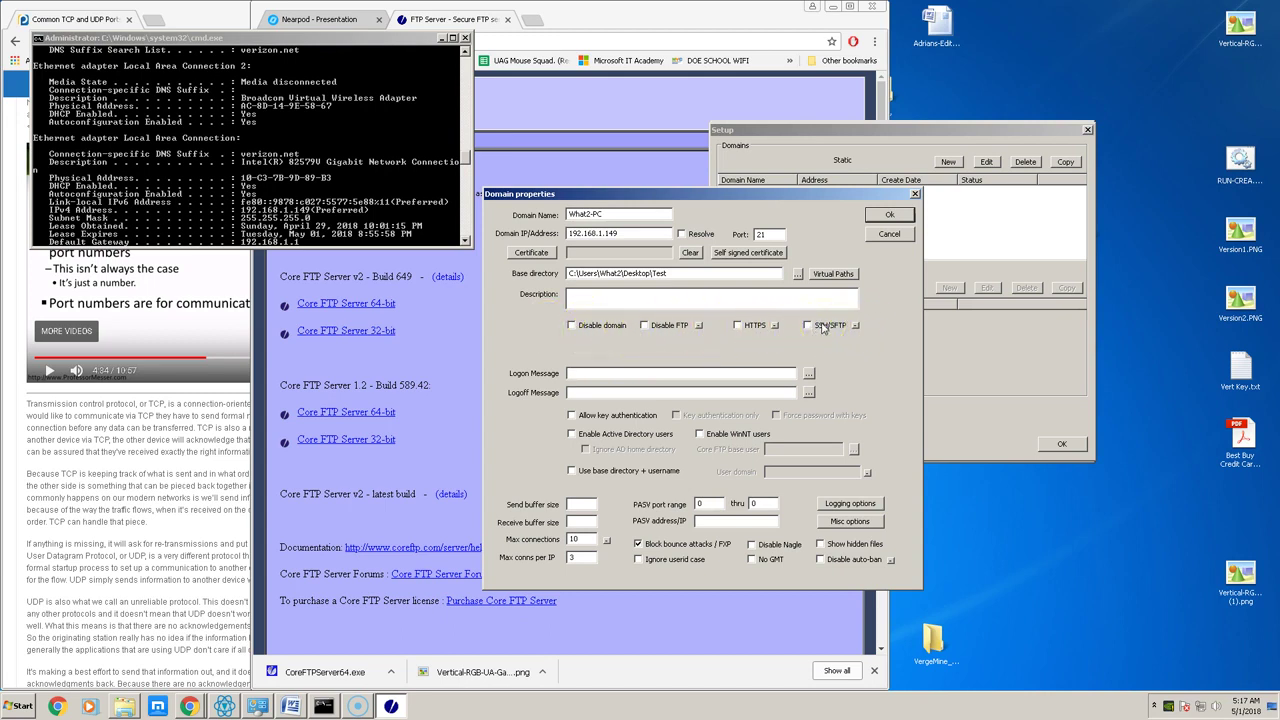
- Assign the FTPwelcome.txt file from the desktop as the domain's logon message
click(596, 372)
click(810, 374)
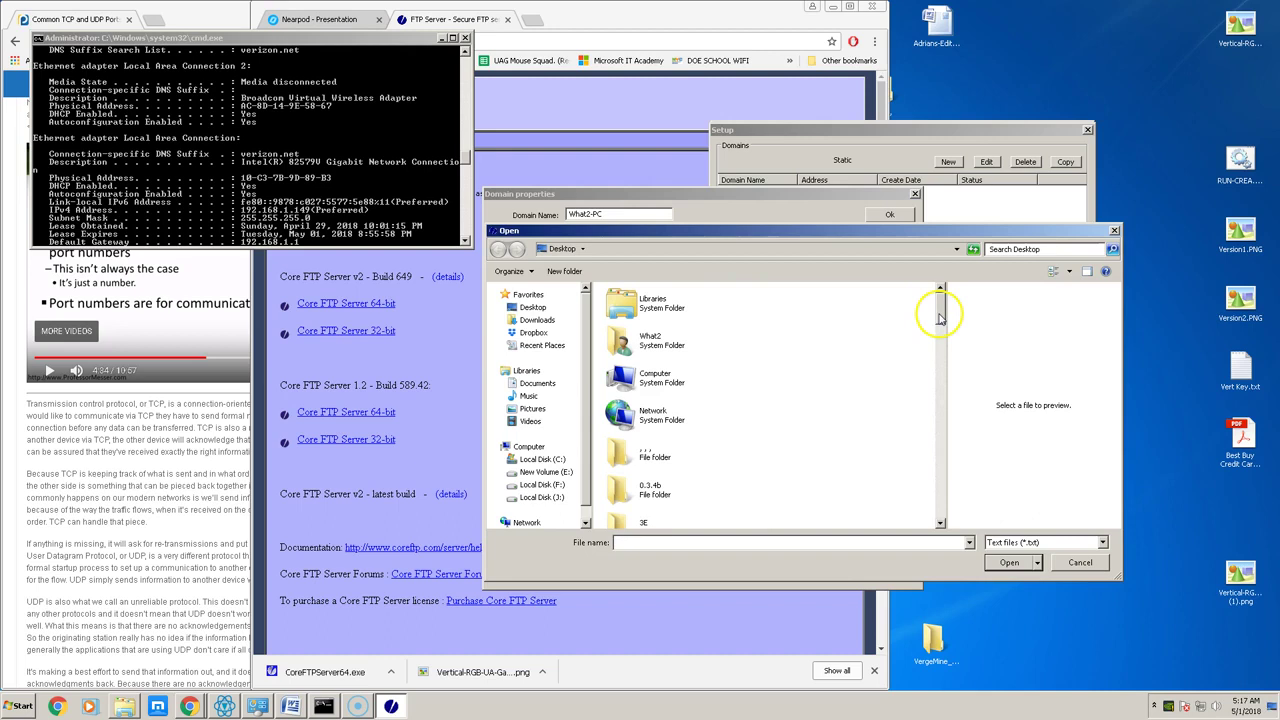
text(ftp)
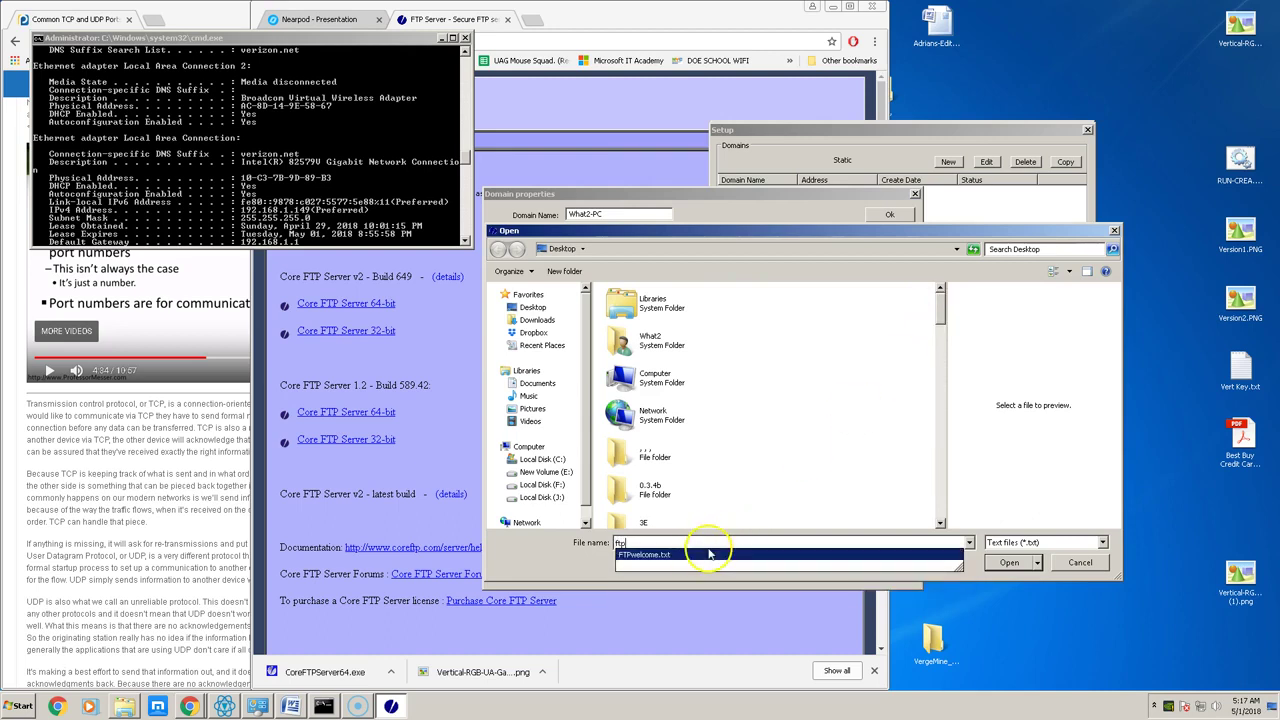
click(709, 556)
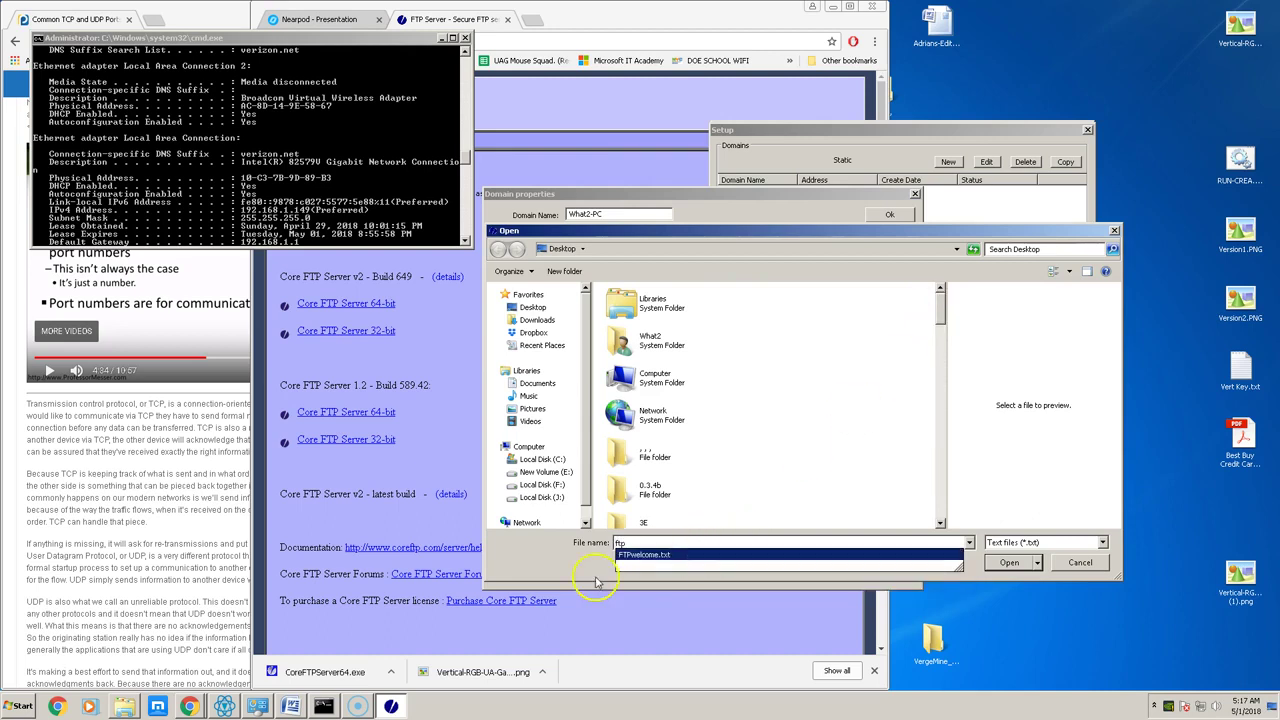
click(1012, 564)
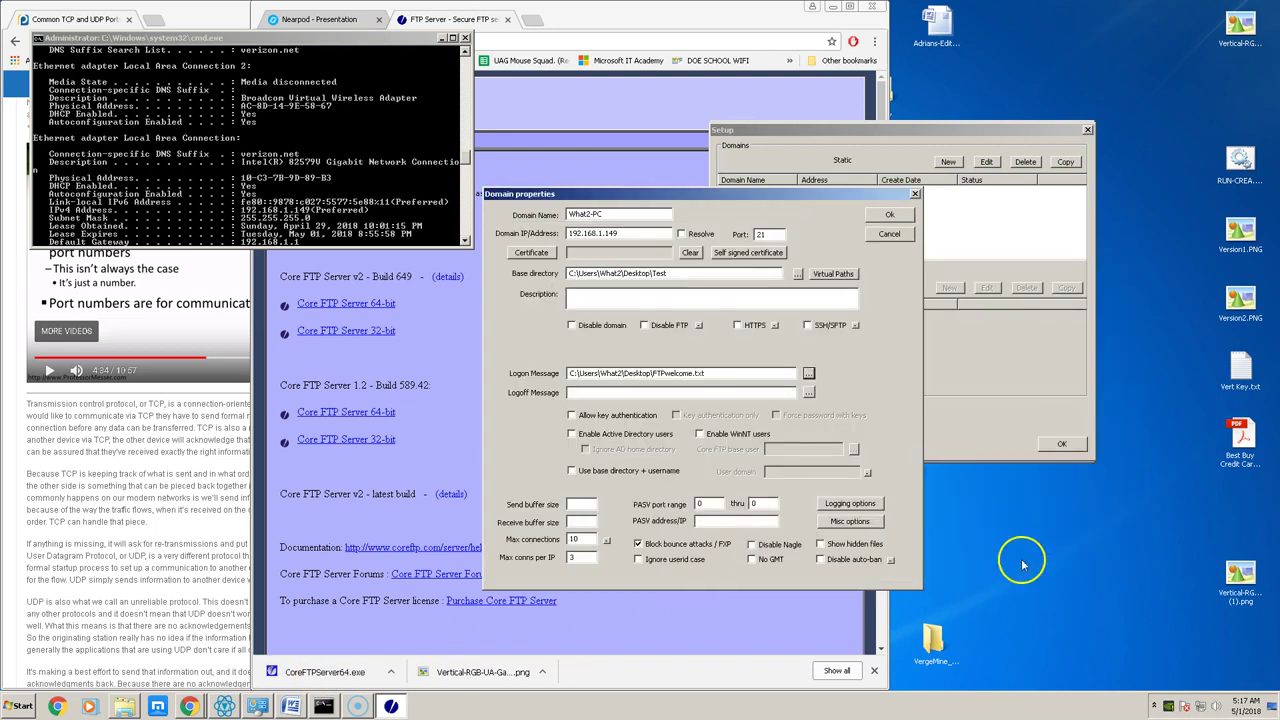
- Minimize the windows covering the desktop, review the welcome text in FTPwelcome.txt, and close the file
click(441, 38)
click(832, 7)
click(598, 8)
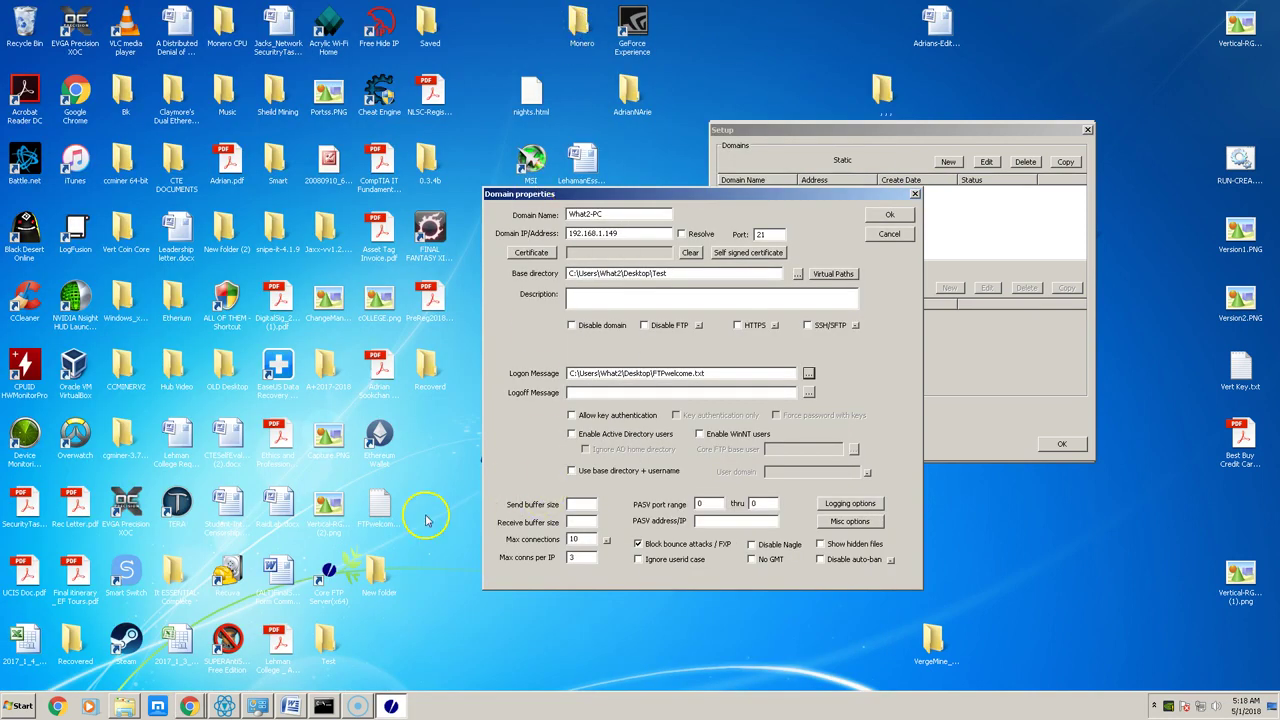
double_click(379, 512)
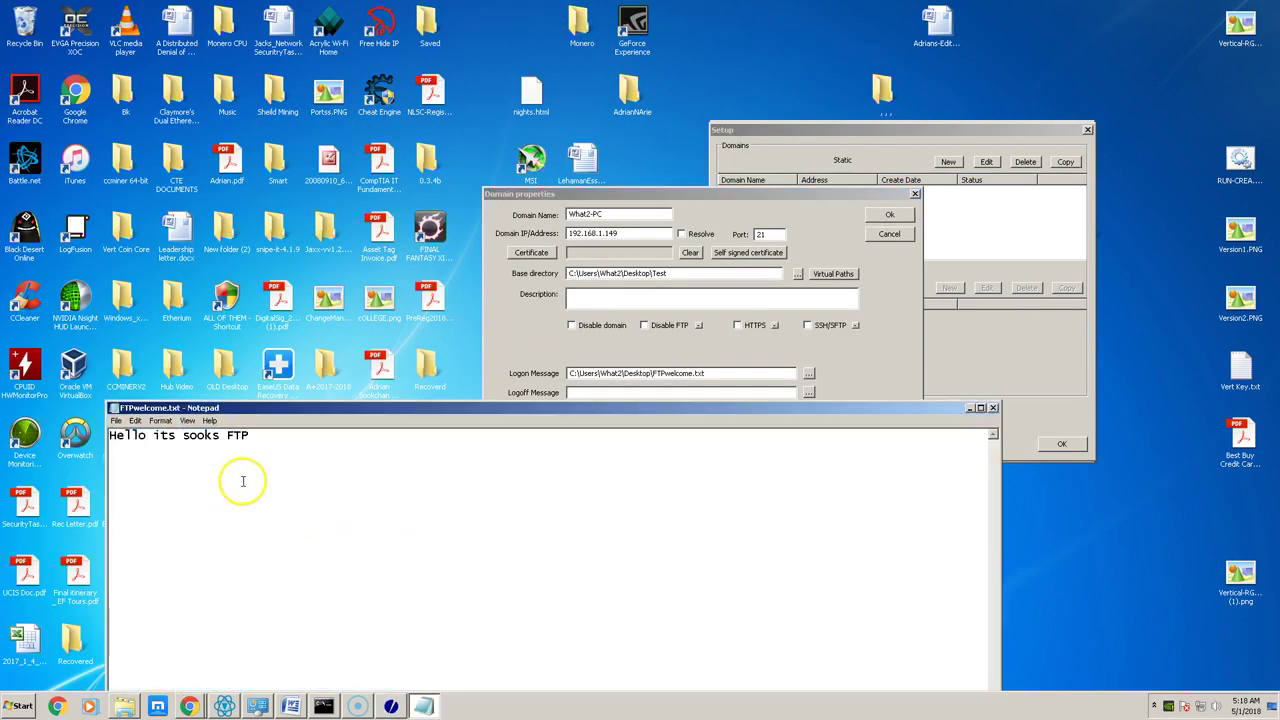
key(ctrl+a)
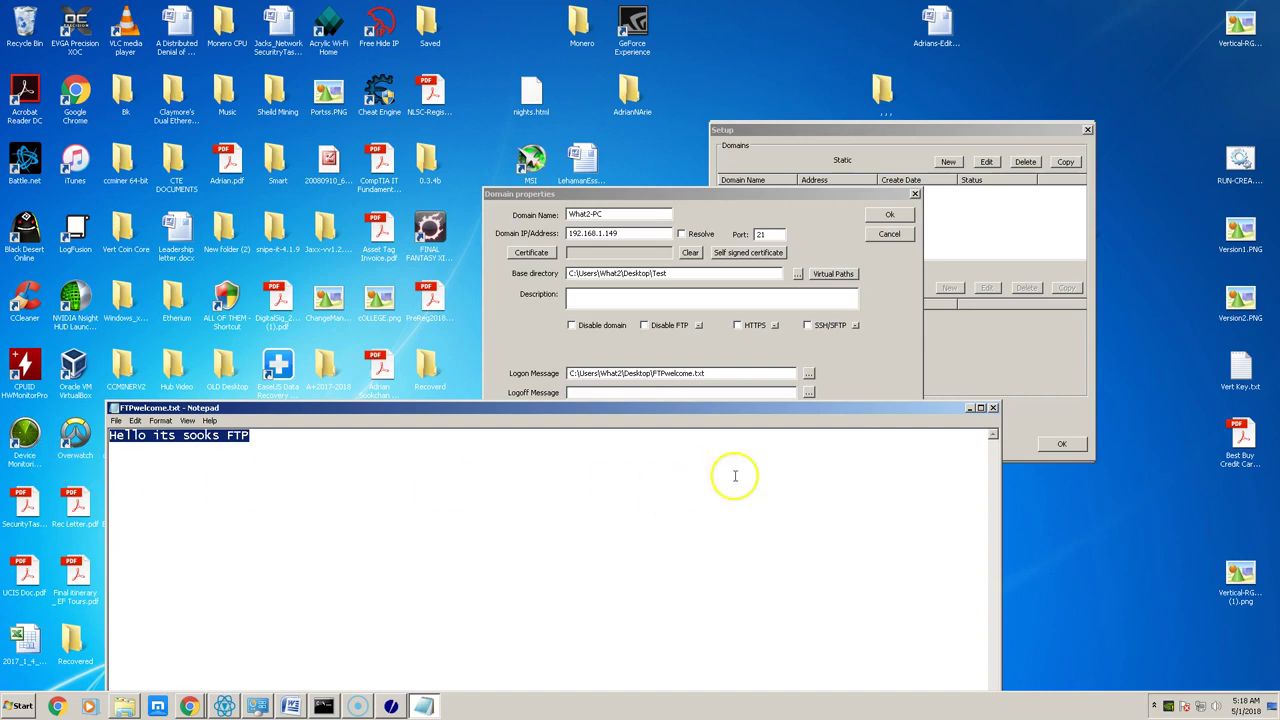
click(992, 408)
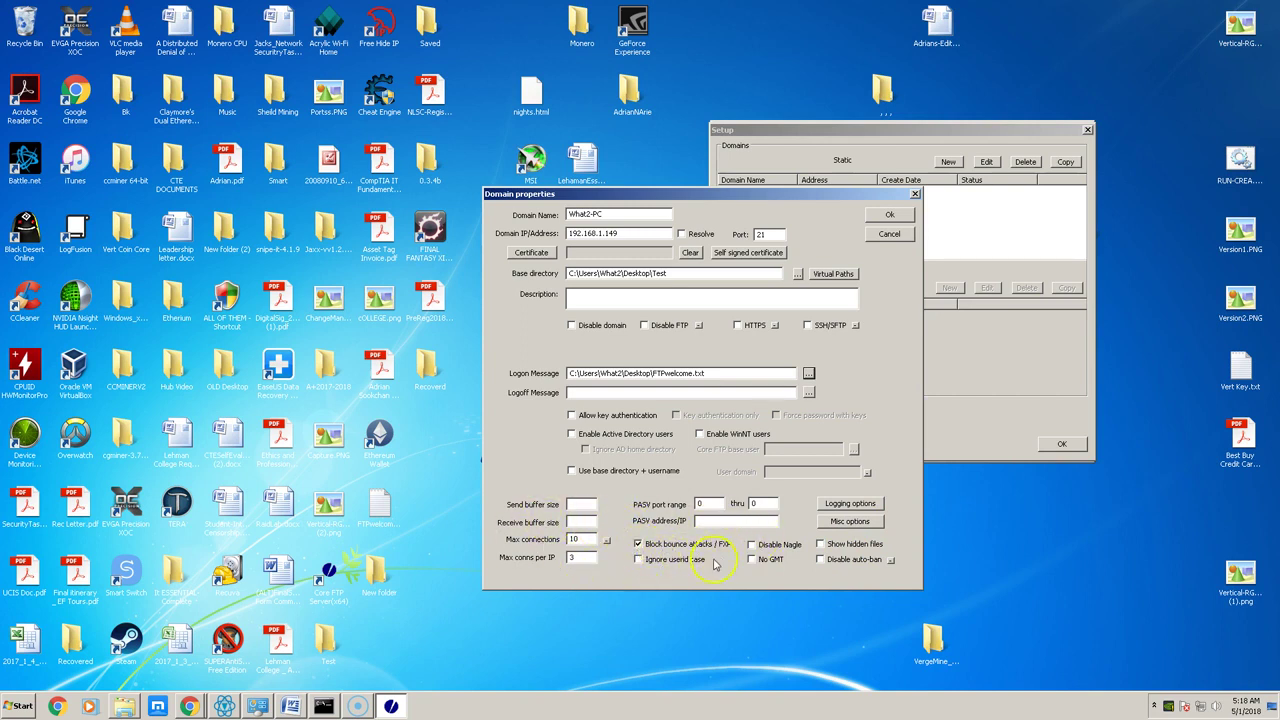
- Save the new domain and accept the server restart notice
click(889, 214)
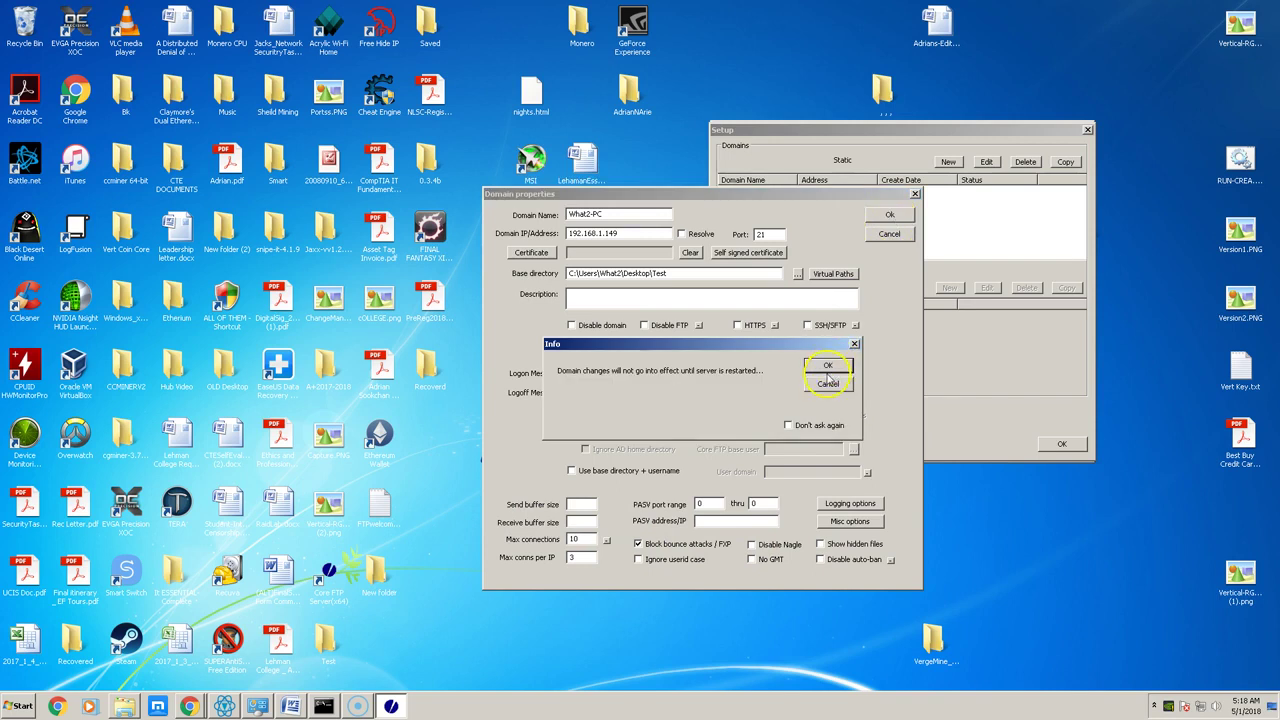
click(827, 372)
click(822, 365)
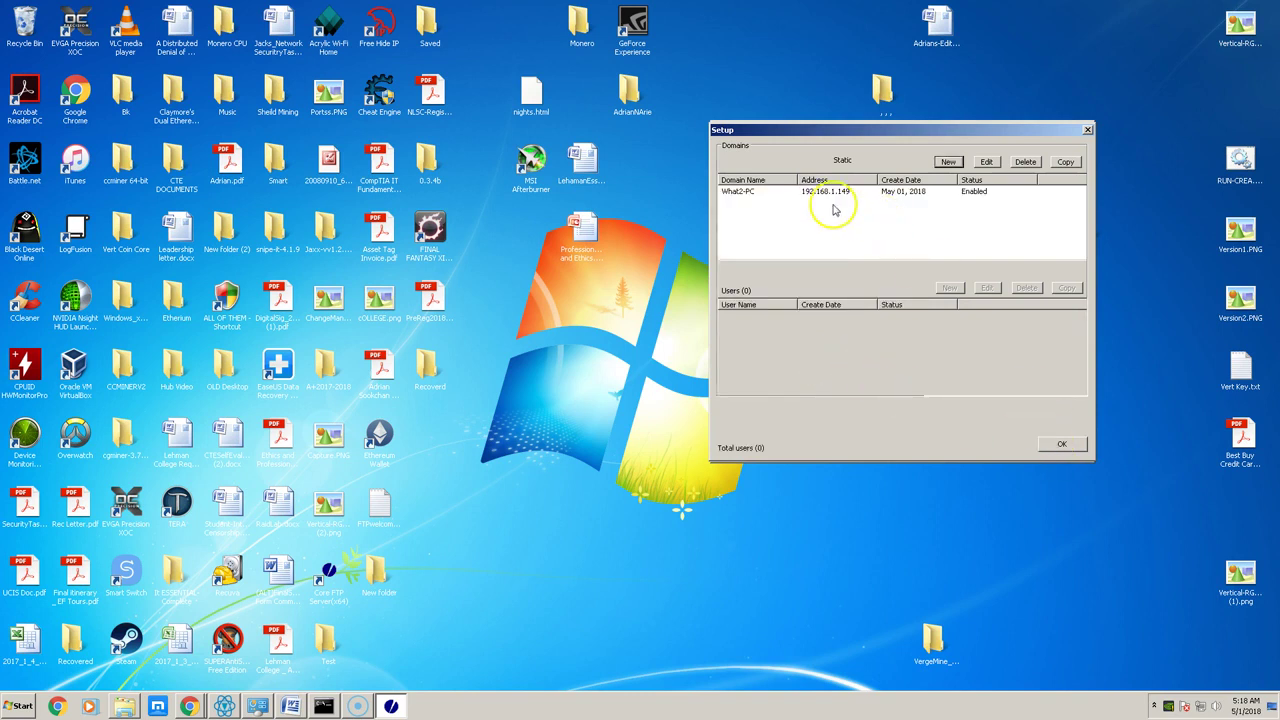
- Close the domain setup, start the FTP server, and check the What2-PC entry in the activity log
click(771, 193)
click(1060, 445)
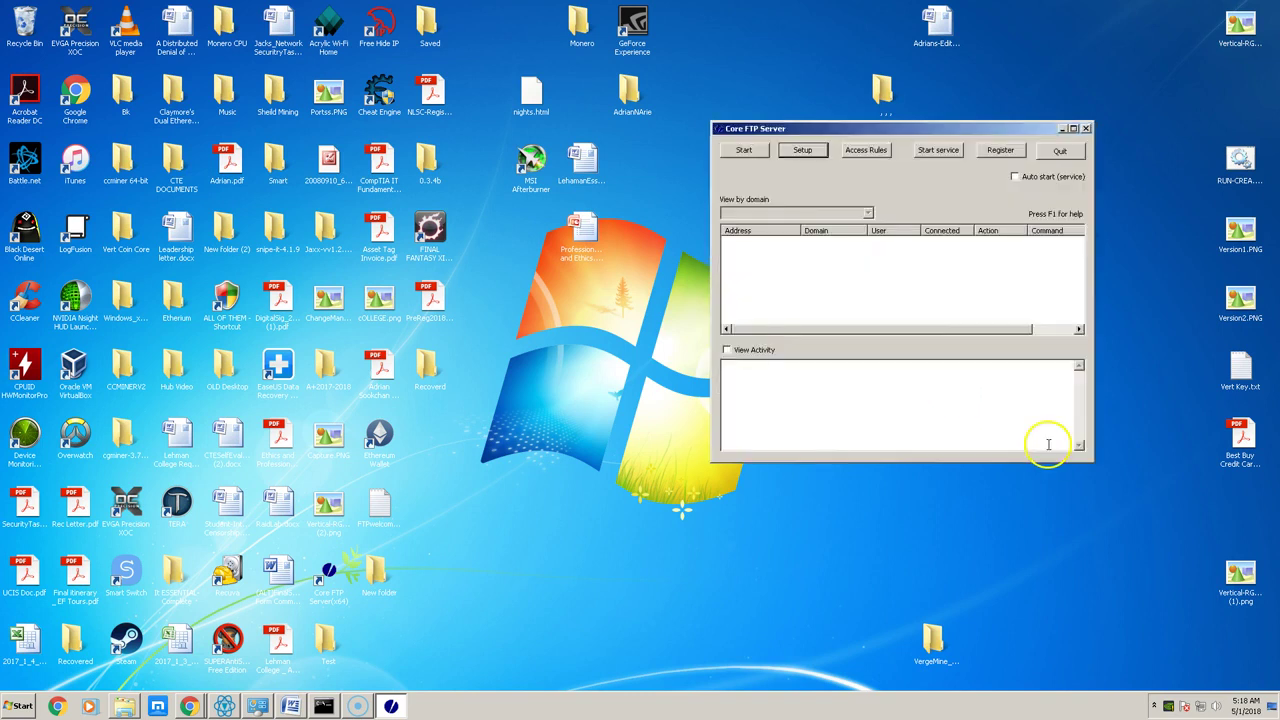
click(745, 152)
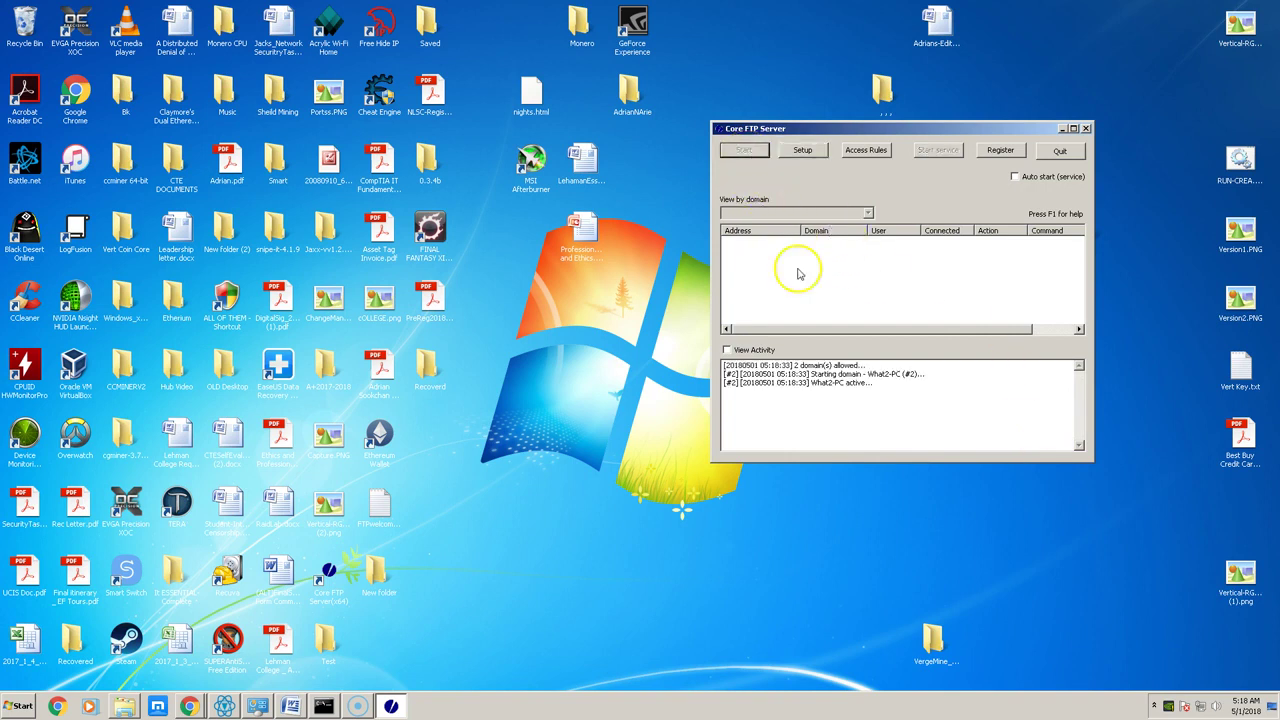
click(905, 385)
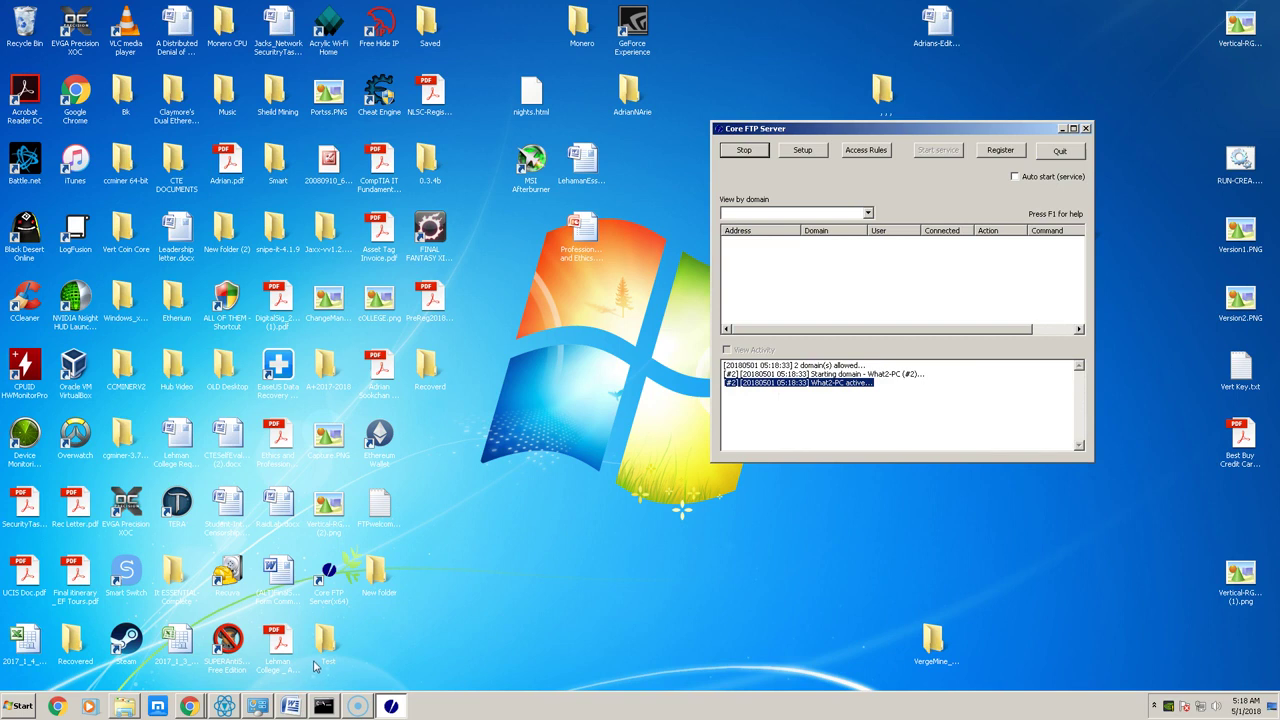
- Switch to the Chrome window with the Core FTP page and arrange it side by side with the server window
click(243, 538)
click(189, 706)
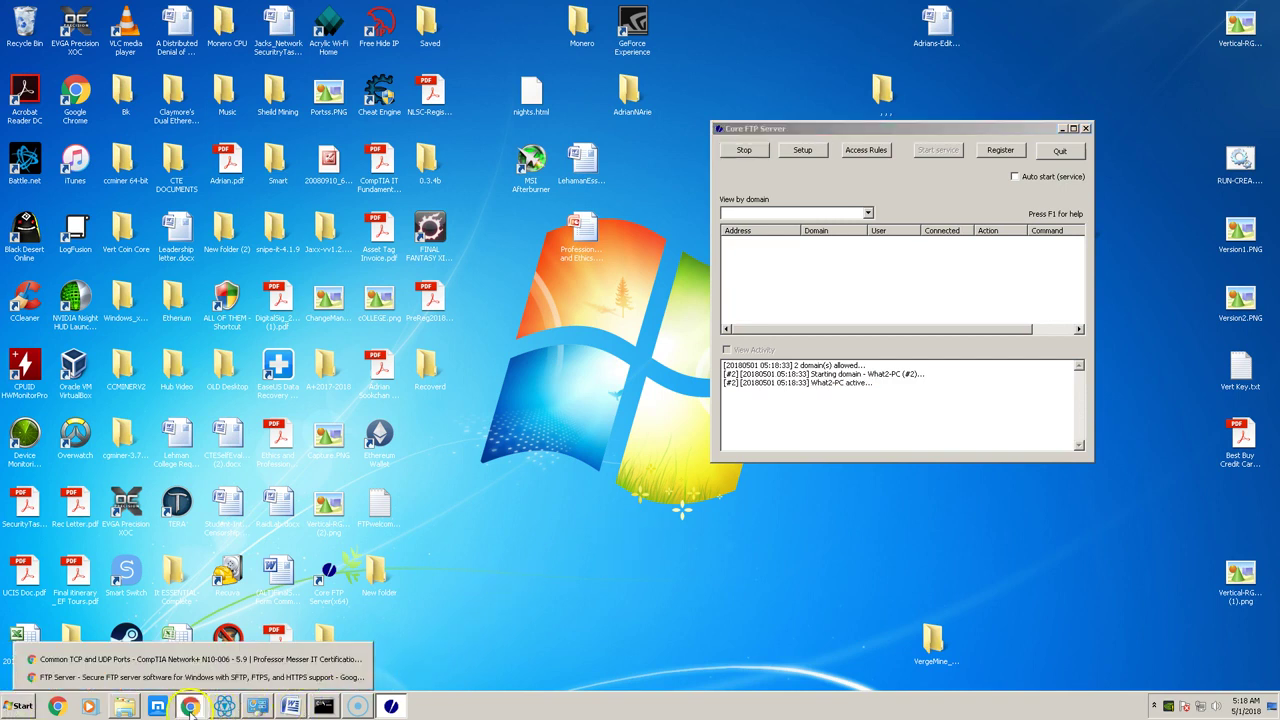
click(200, 677)
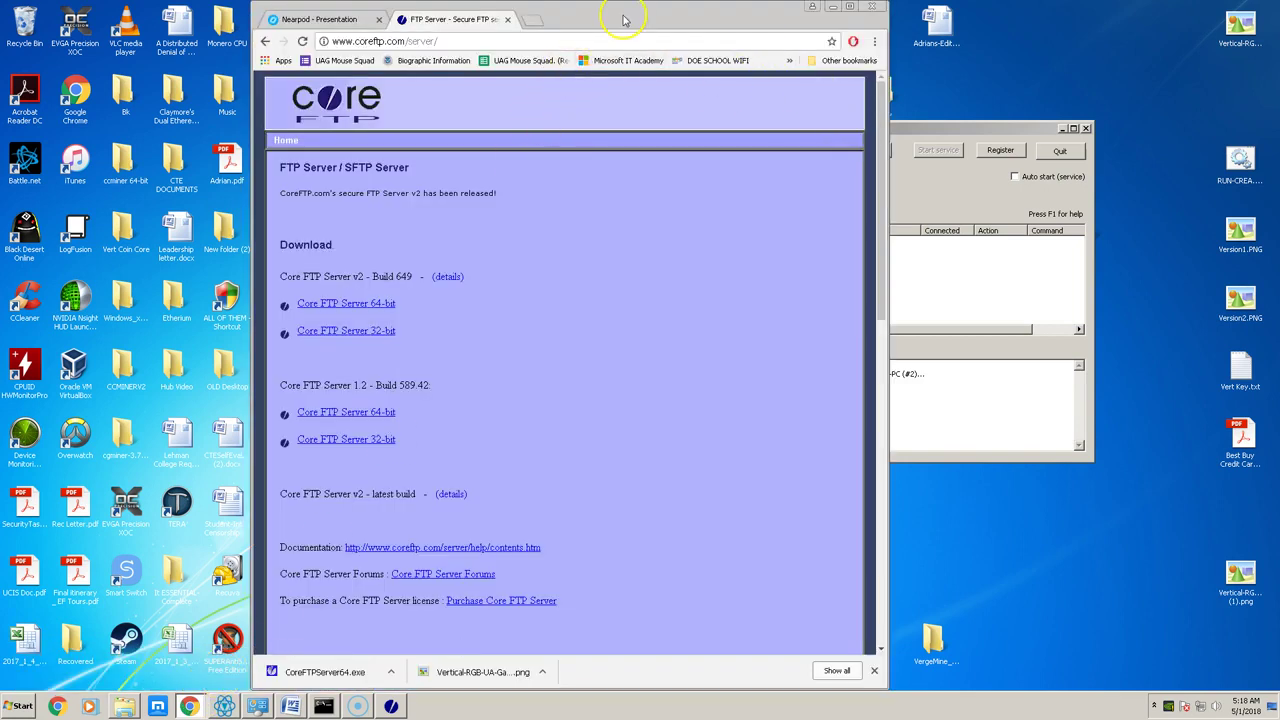
drag(623, 20, 461, 20)
drag(765, 124, 893, 88)
- Open ftp://192.168.1.149 in a new browser tab
click(370, 20)
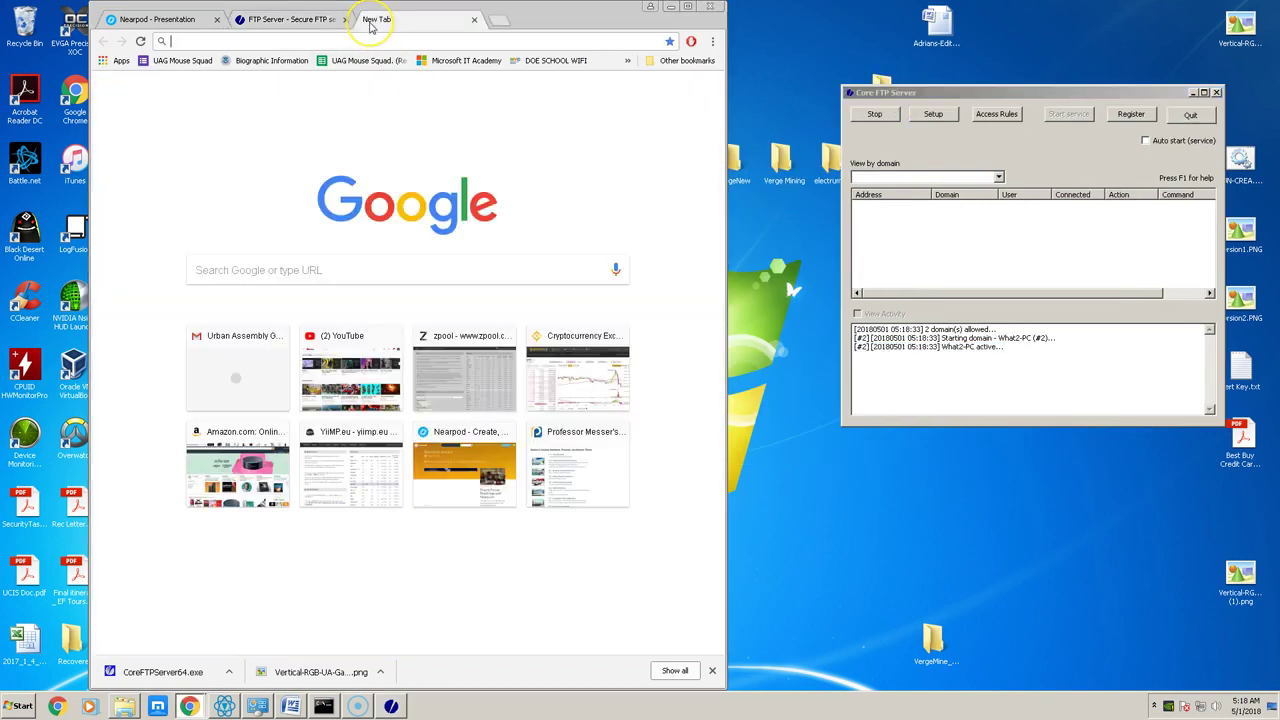
text(ftp)
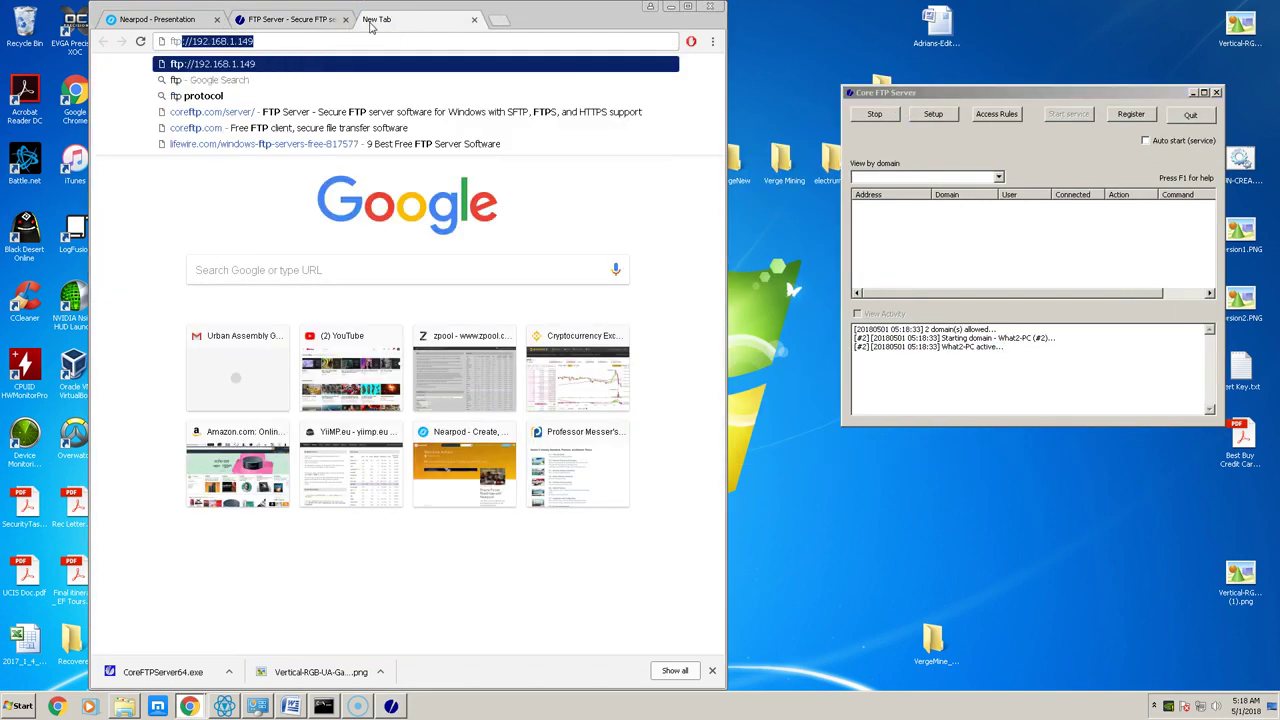
text(:)
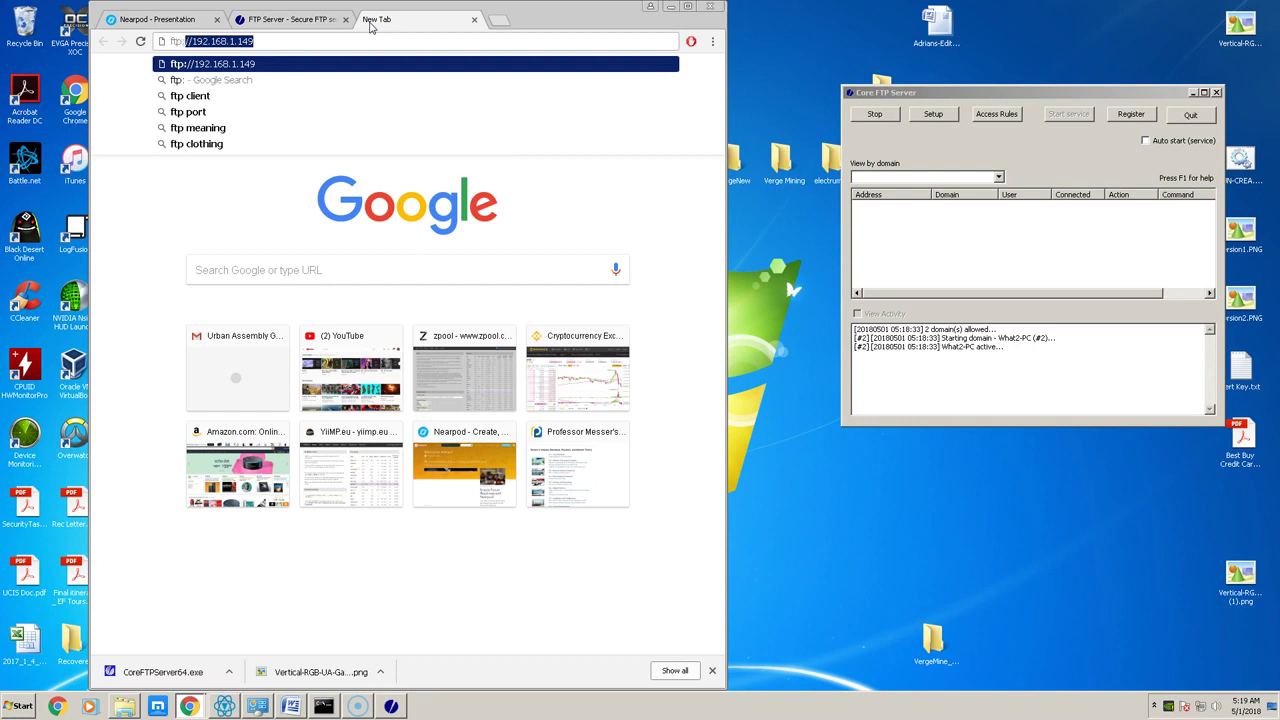
text(/)
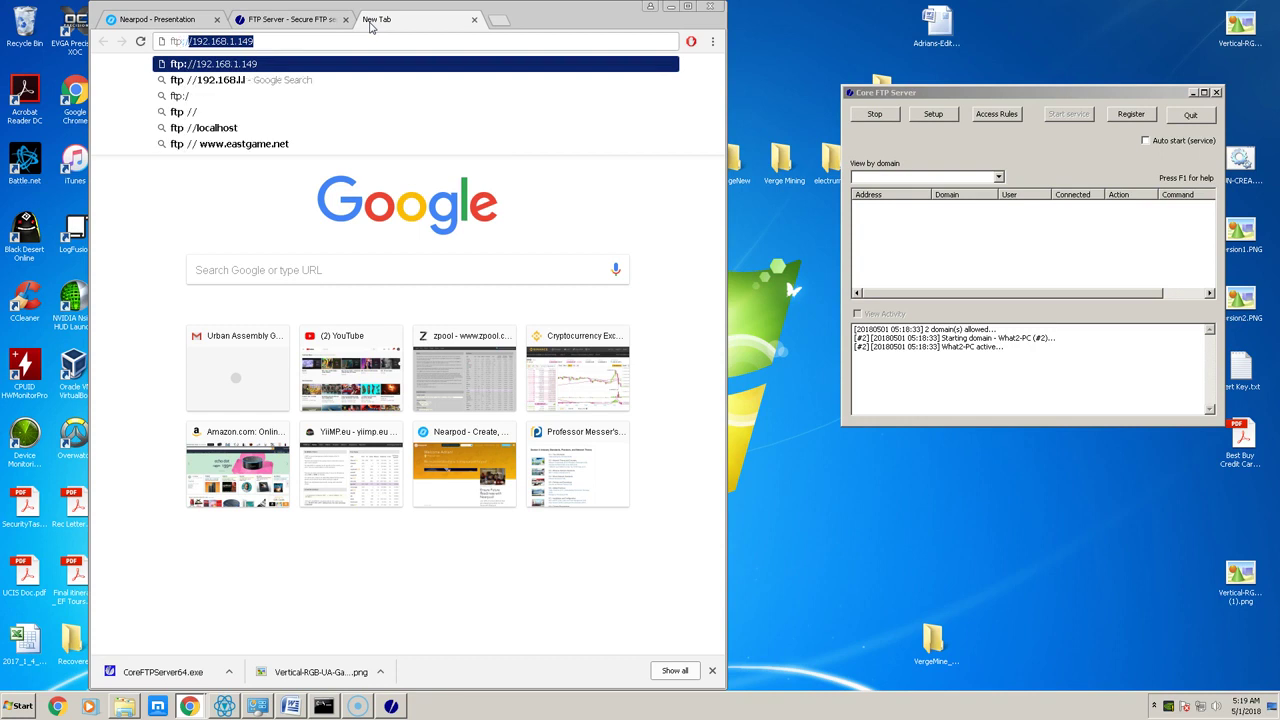
text(/)
key(Return)
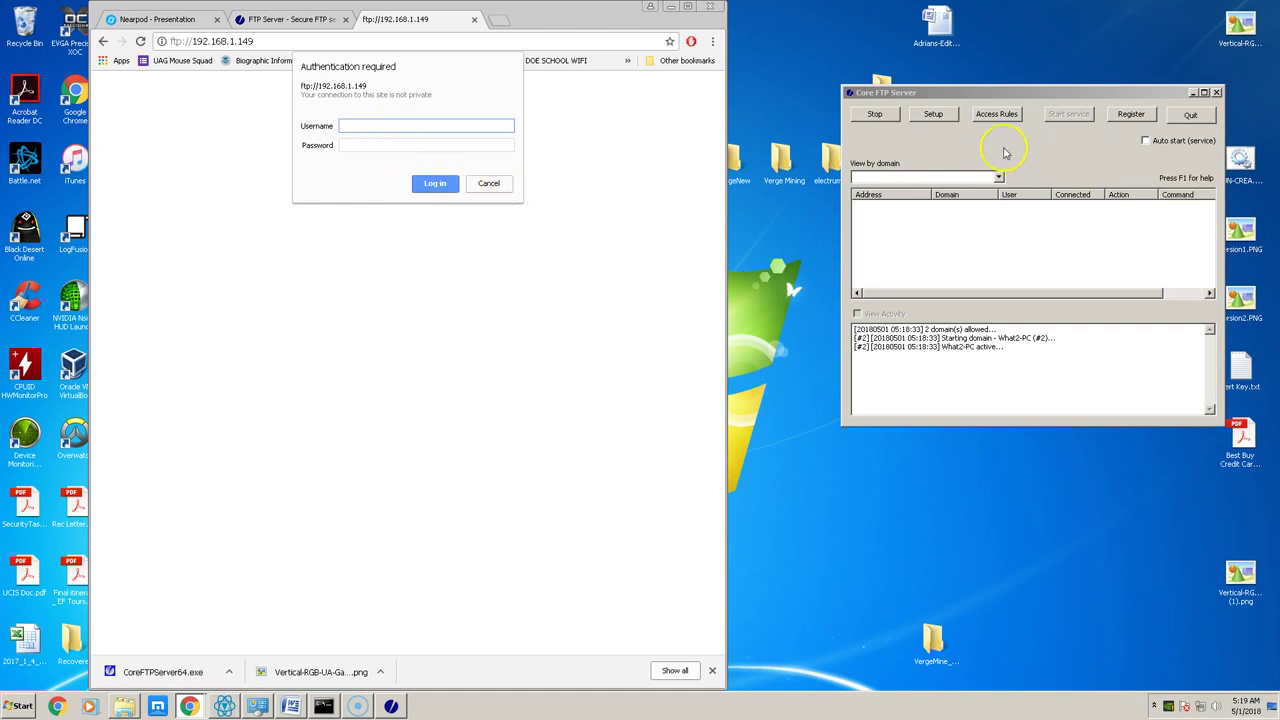
- Add a new user to the What2-PC domain in the server setup, entering the user name and account password
click(965, 97)
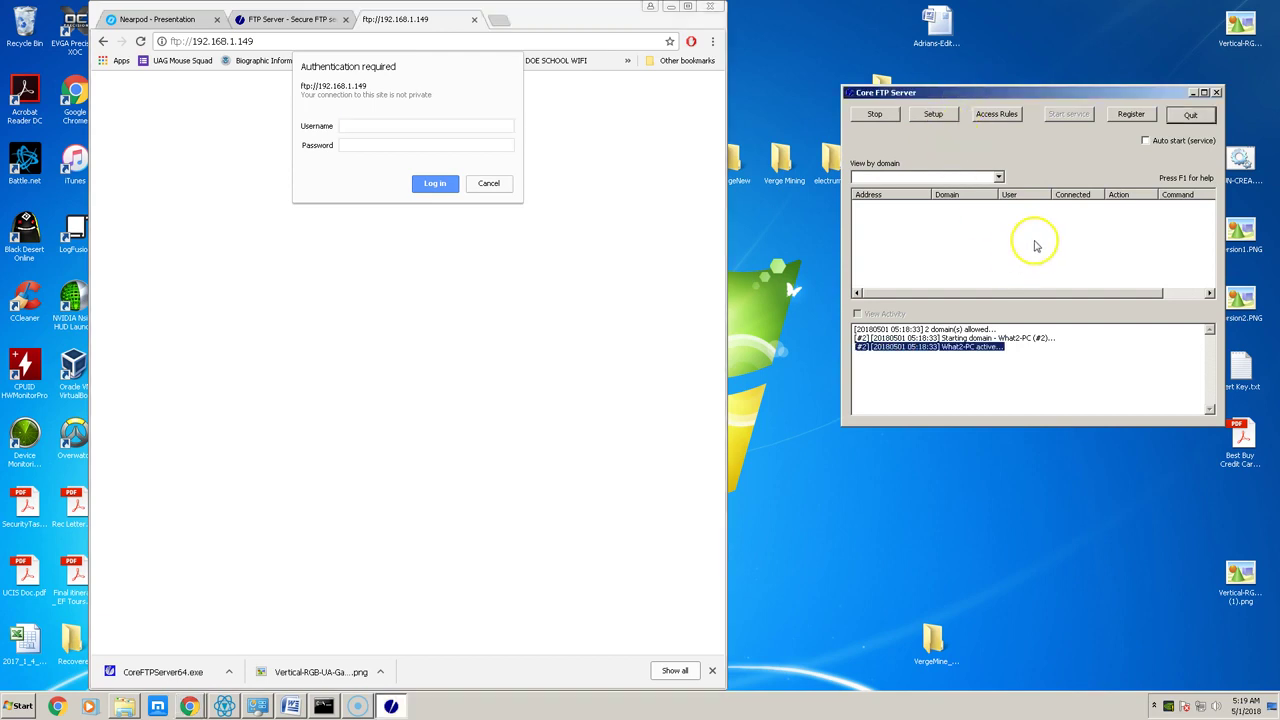
click(933, 114)
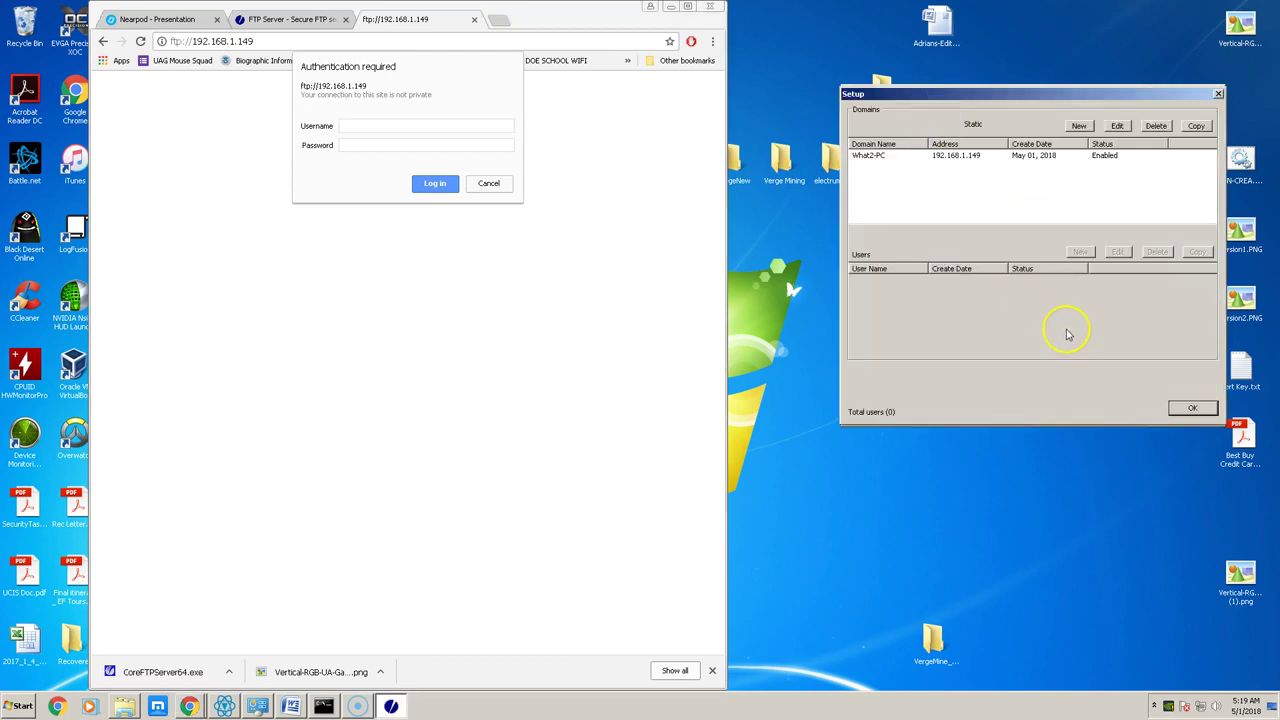
click(1005, 160)
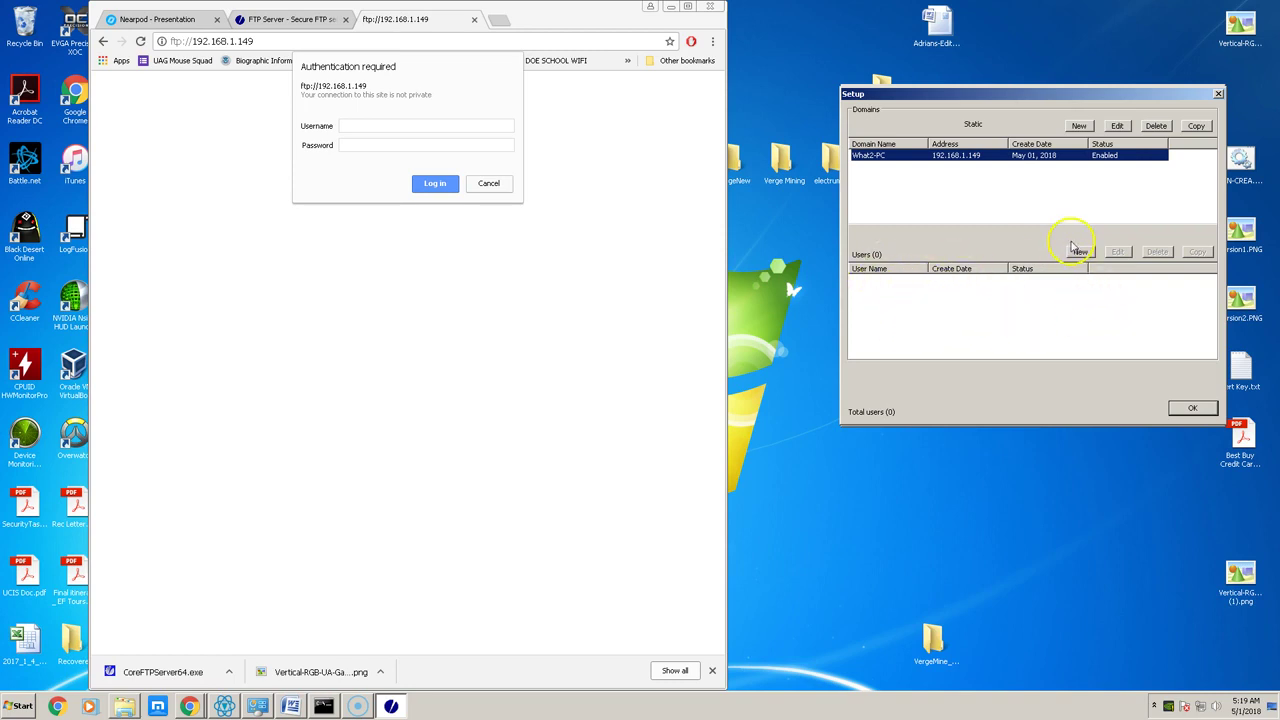
click(1079, 251)
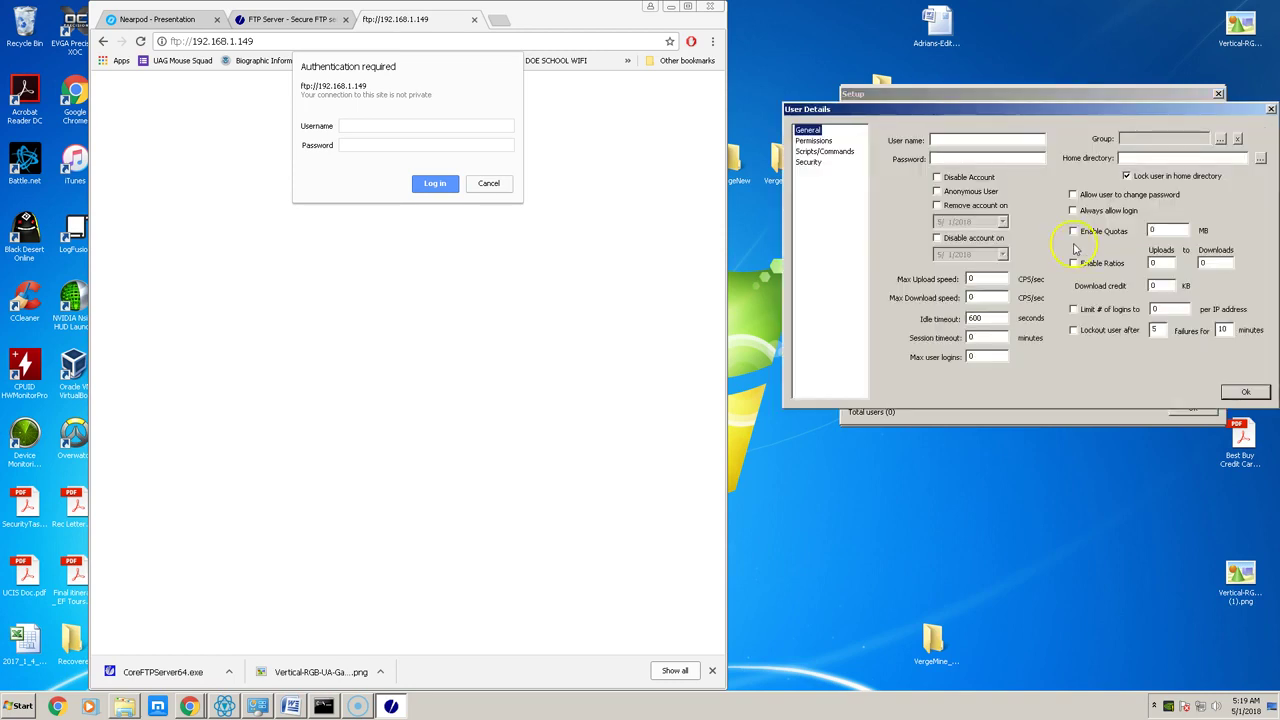
click(1016, 139)
click(1027, 160)
drag(1129, 108, 909, 162)
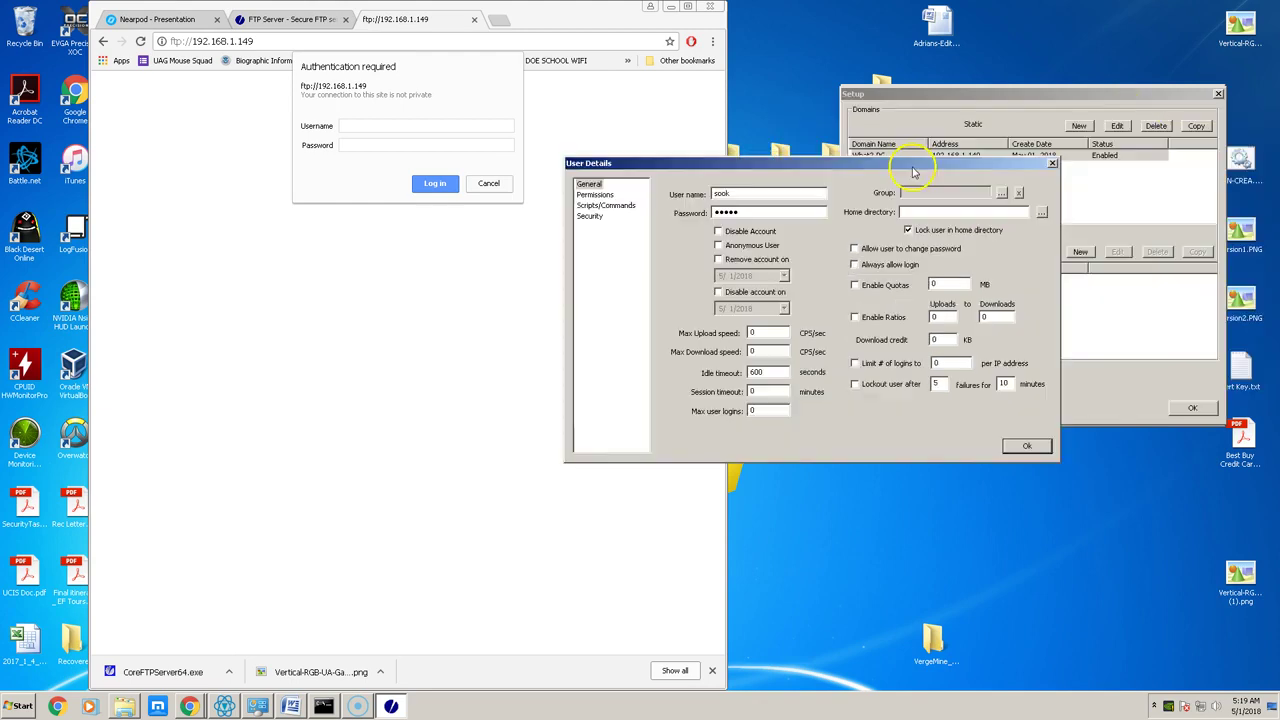
- Set the user's home directory to the Test folder on the desktop
click(1041, 213)
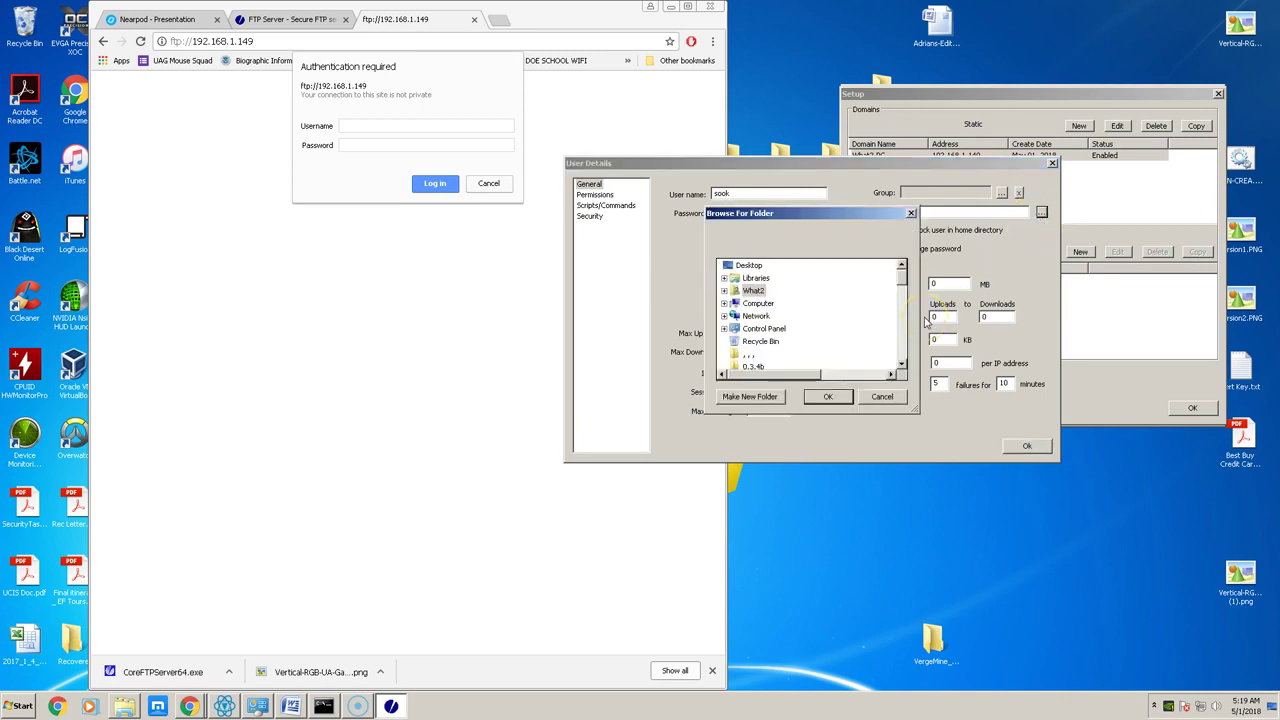
click(886, 321)
drag(903, 272, 901, 343)
click(750, 328)
click(826, 396)
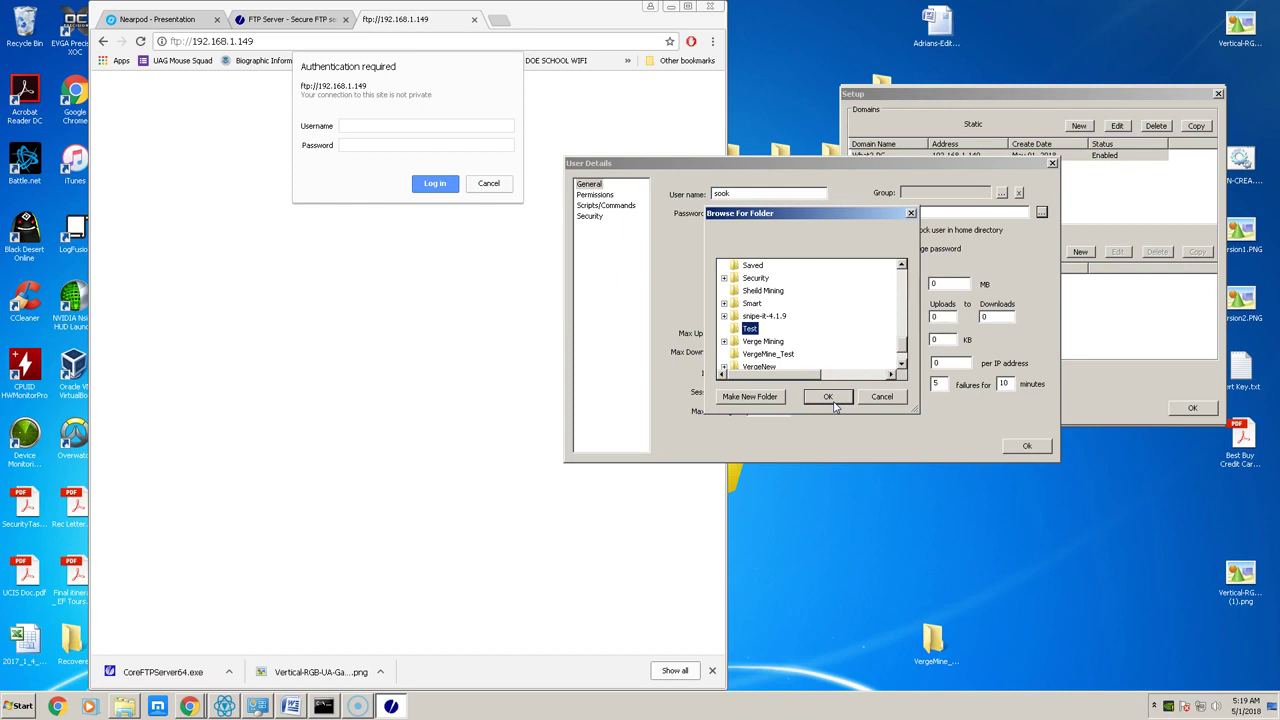
click(831, 399)
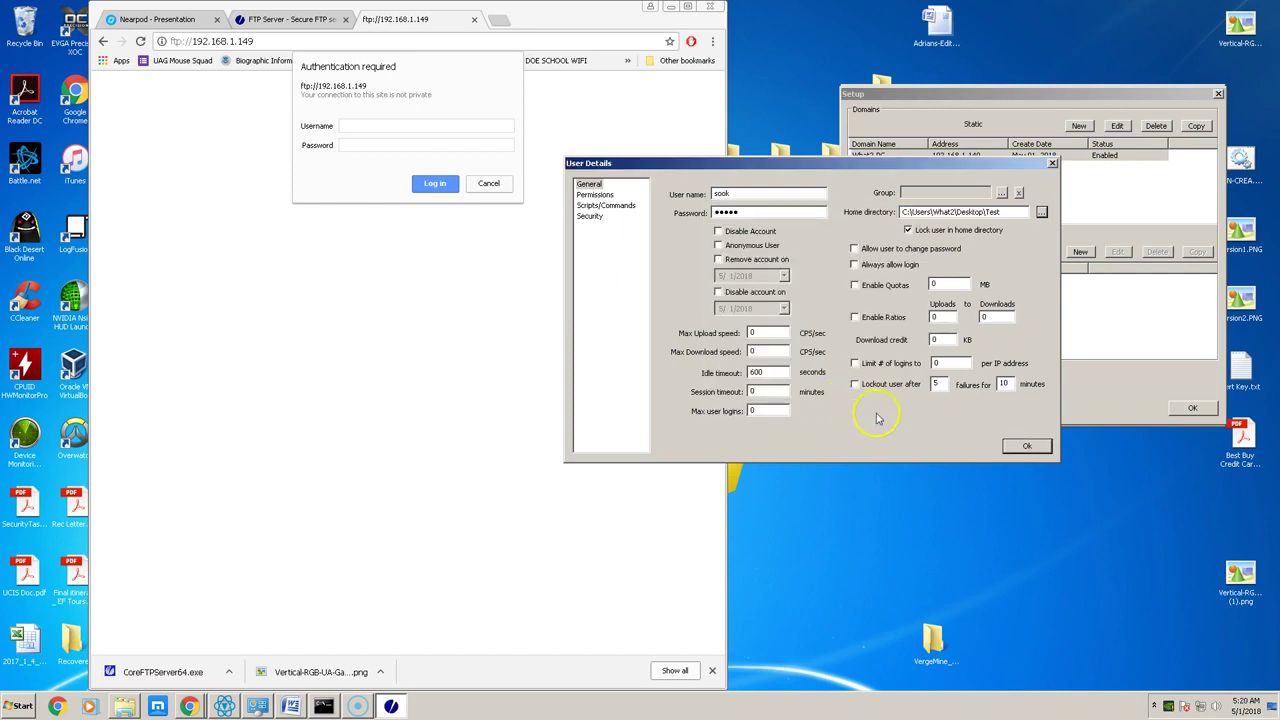
- Enable the Read, Write, Append, Delete and Execute file permissions for the user
click(1011, 446)
click(595, 194)
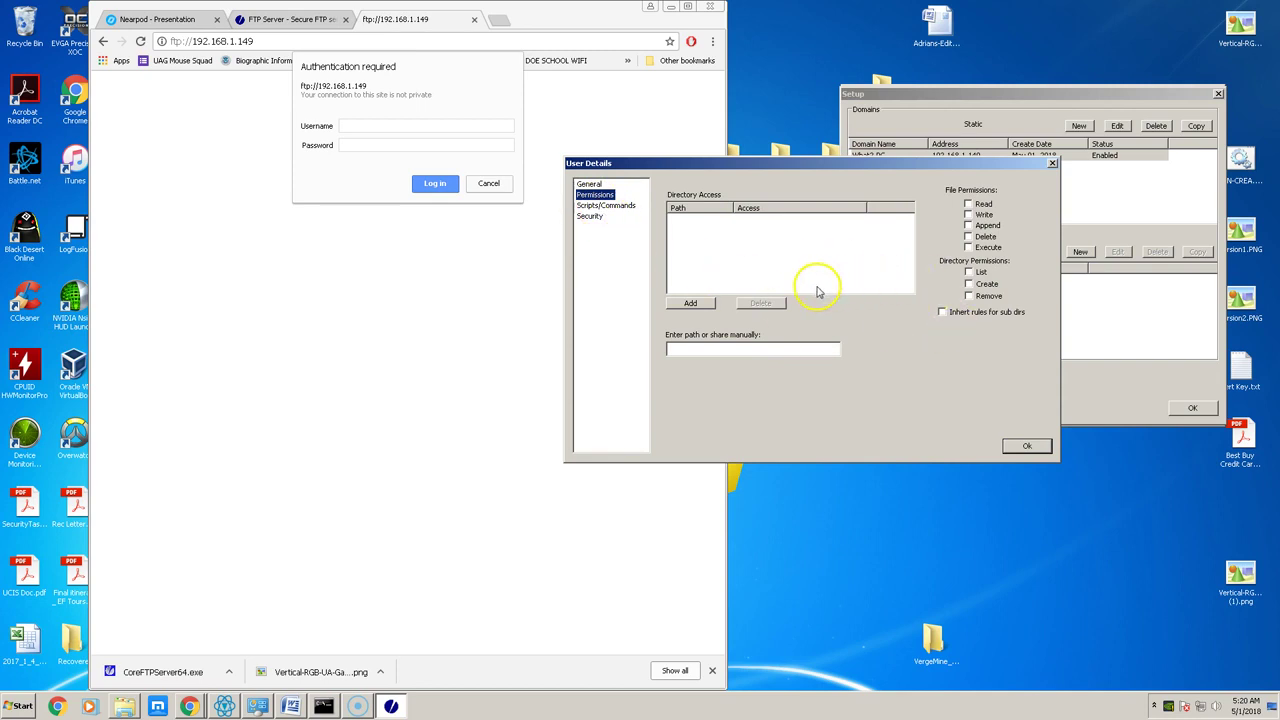
click(968, 204)
click(968, 225)
click(968, 236)
click(968, 247)
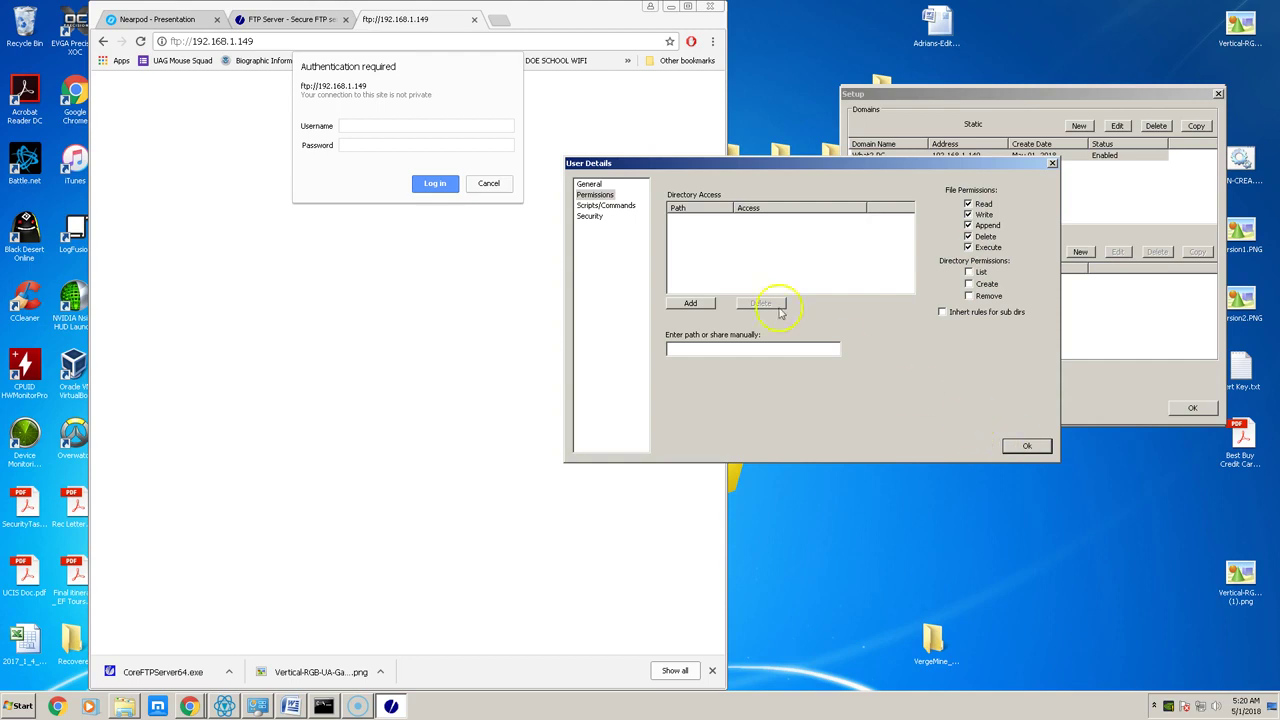
- Look through the user's scripts and security settings, save the new user, and close the server setup
click(603, 205)
click(590, 216)
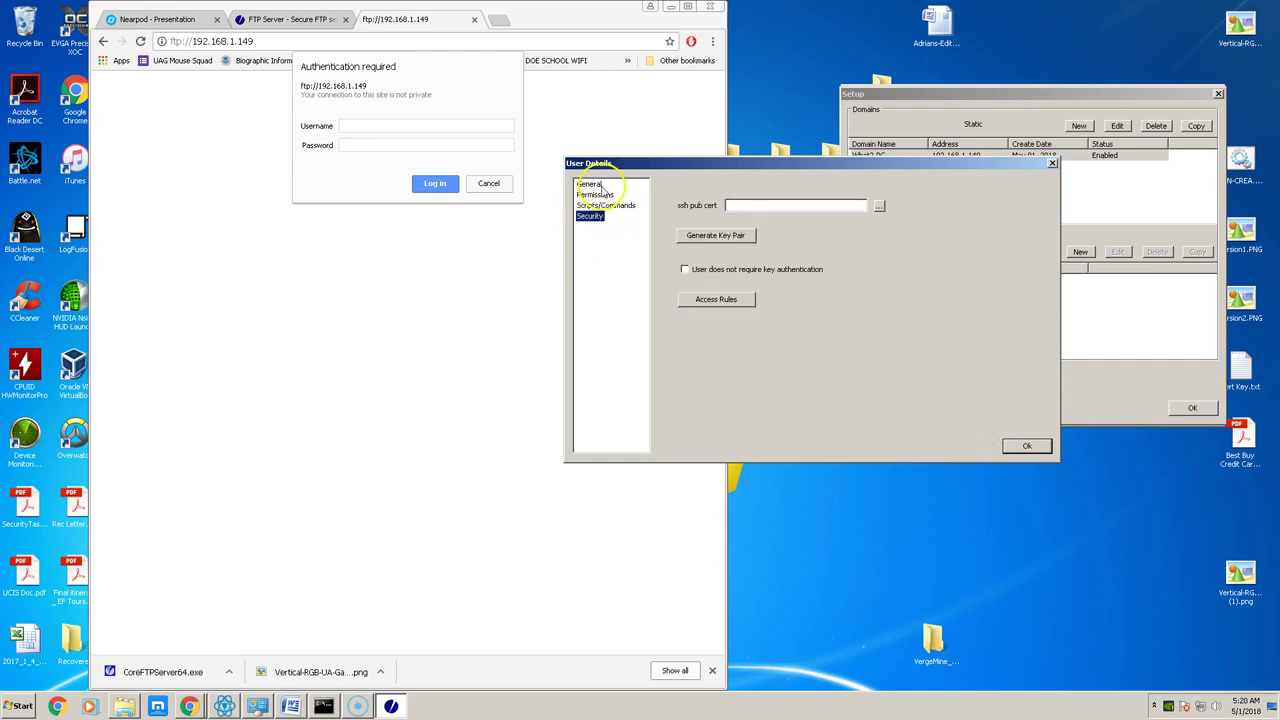
click(589, 184)
click(1029, 449)
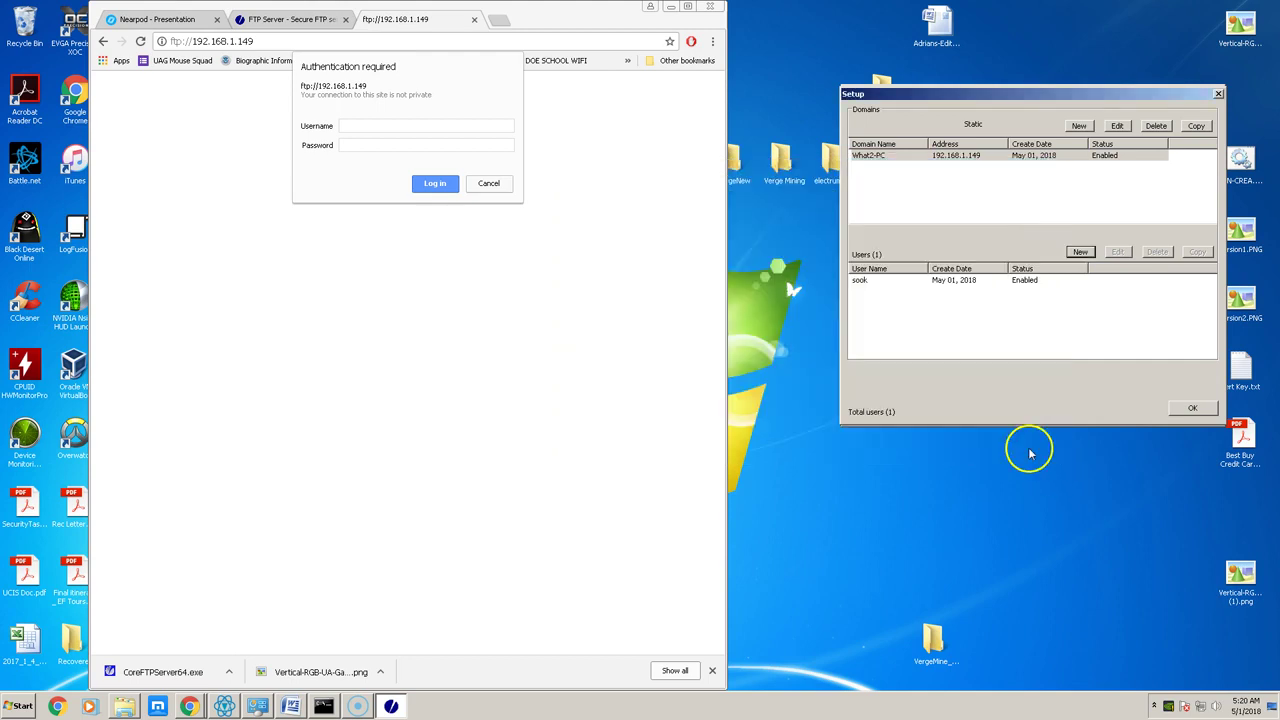
click(960, 282)
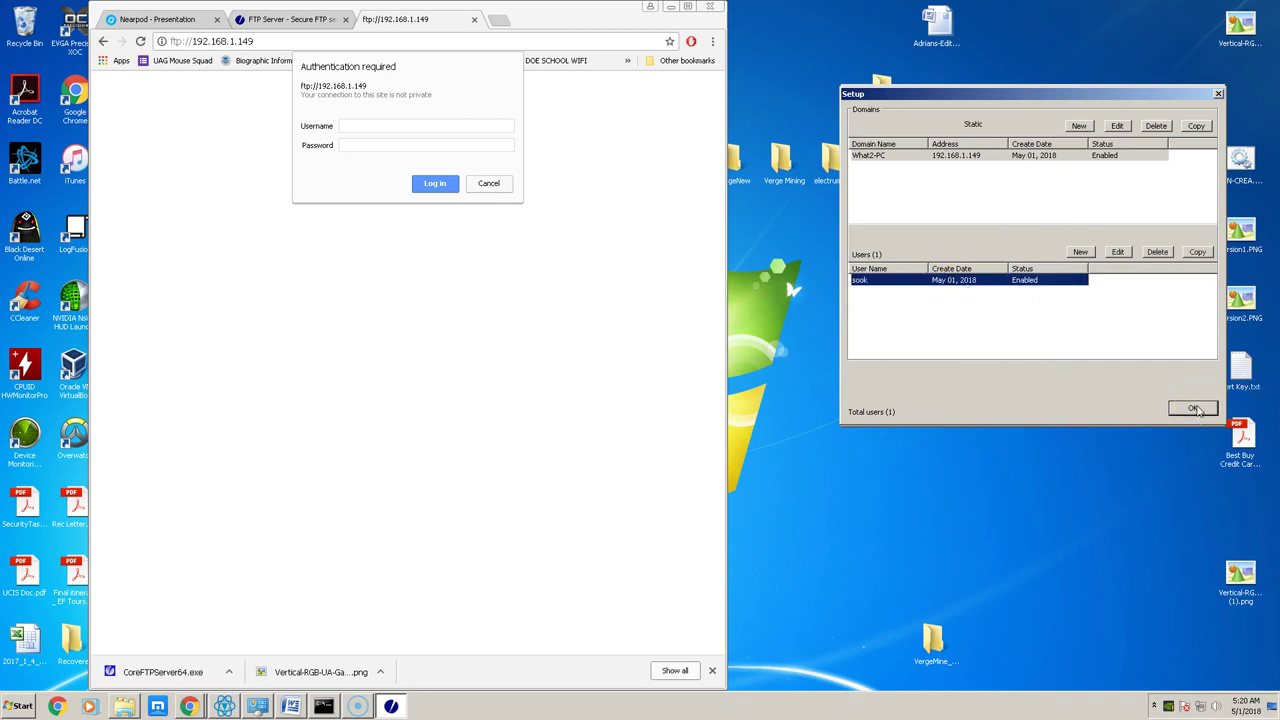
click(1193, 409)
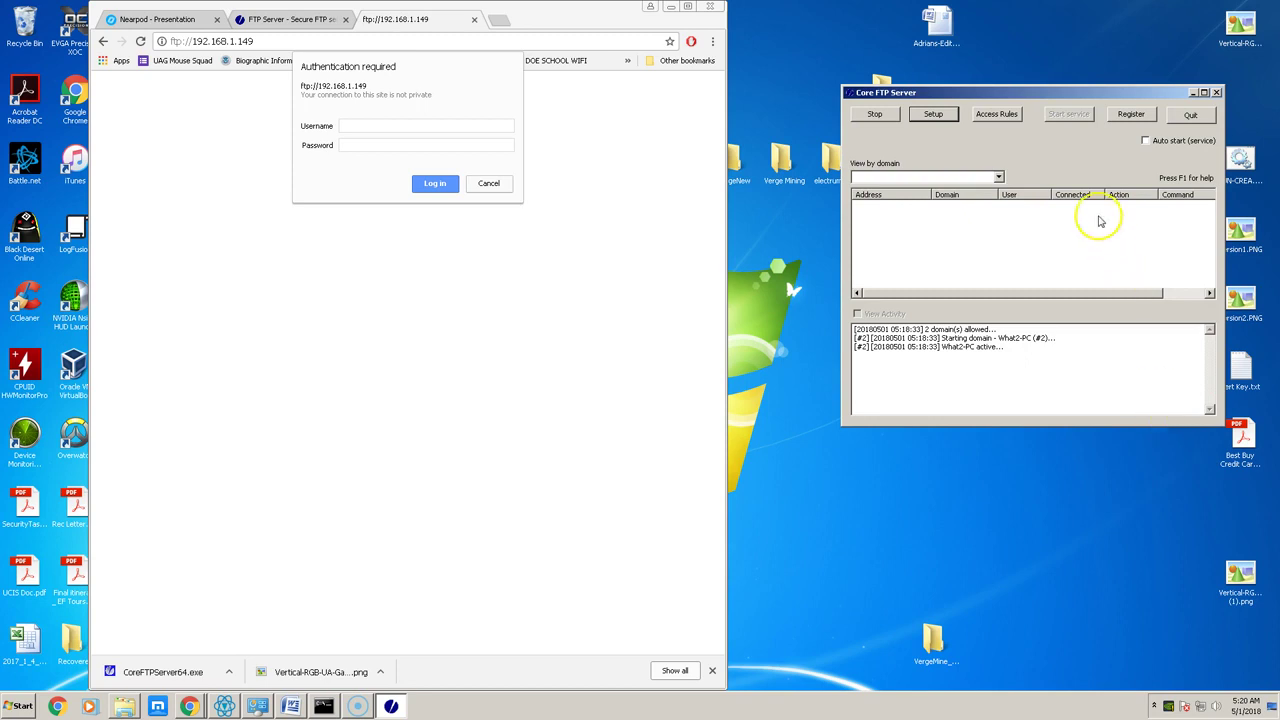
- Stop and restart the FTP server, and reload the FTP address in the browser with the old login prompt dismissed
click(876, 114)
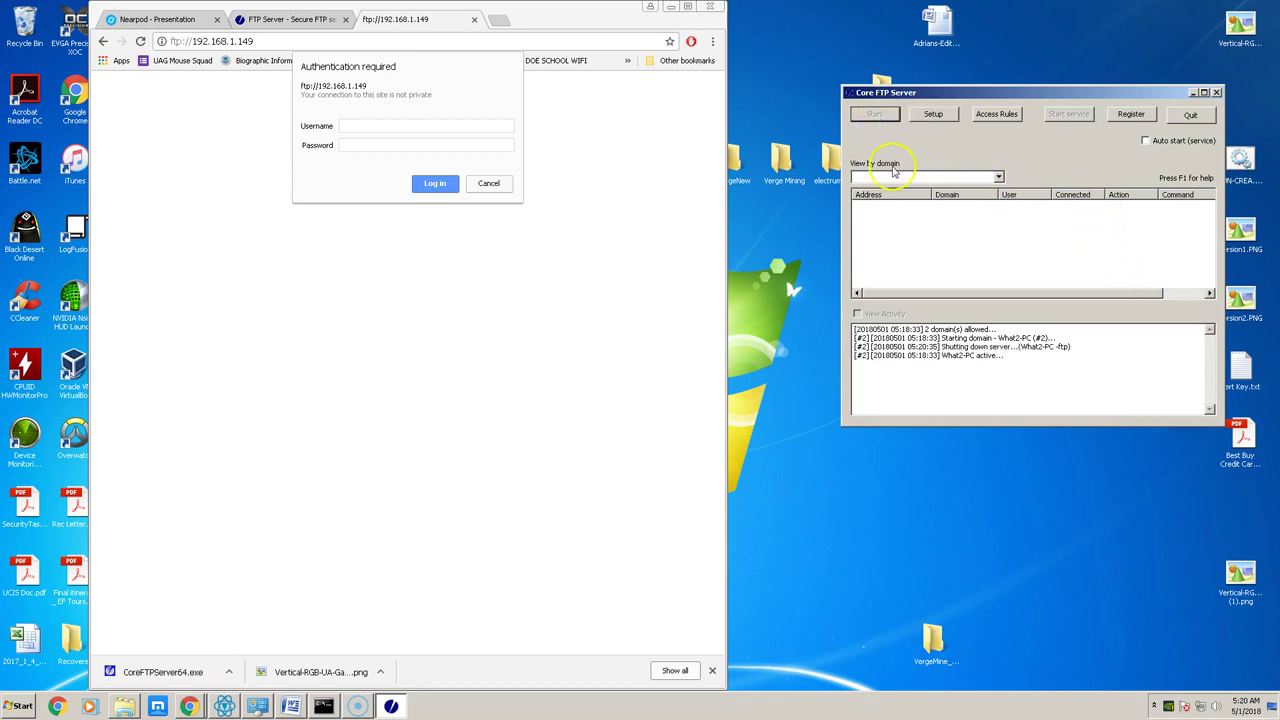
click(876, 114)
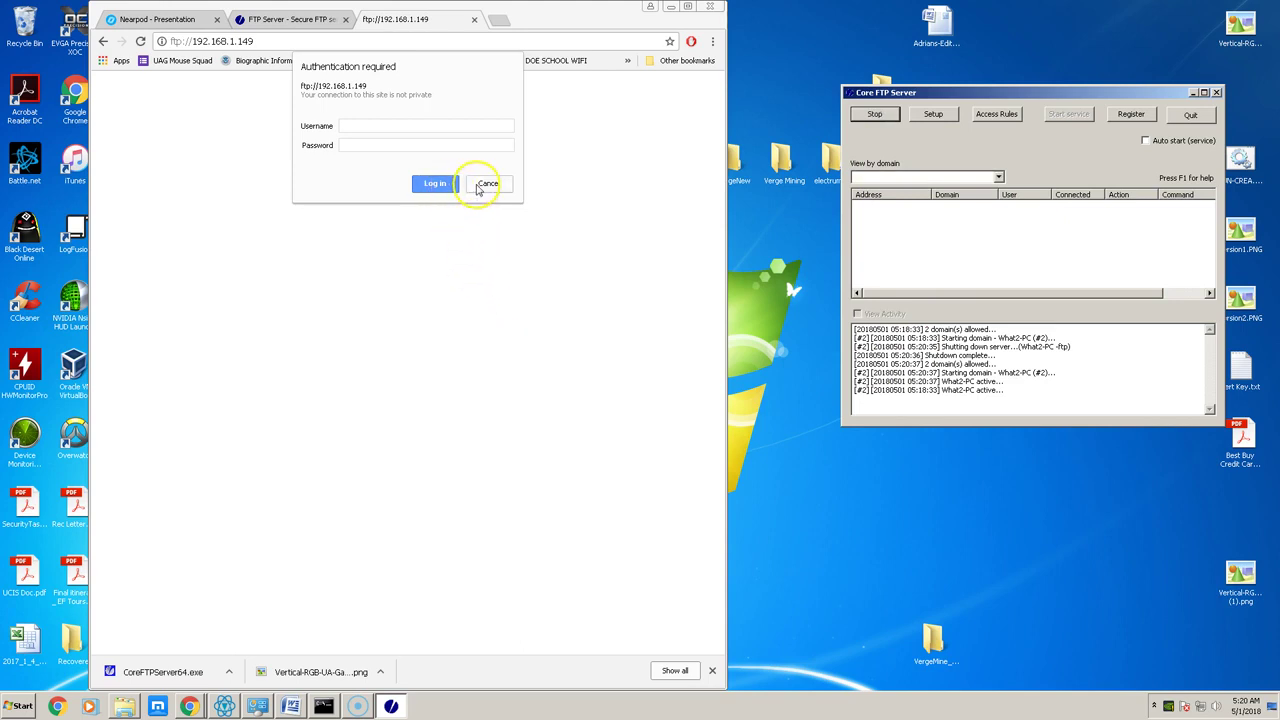
click(488, 183)
click(140, 41)
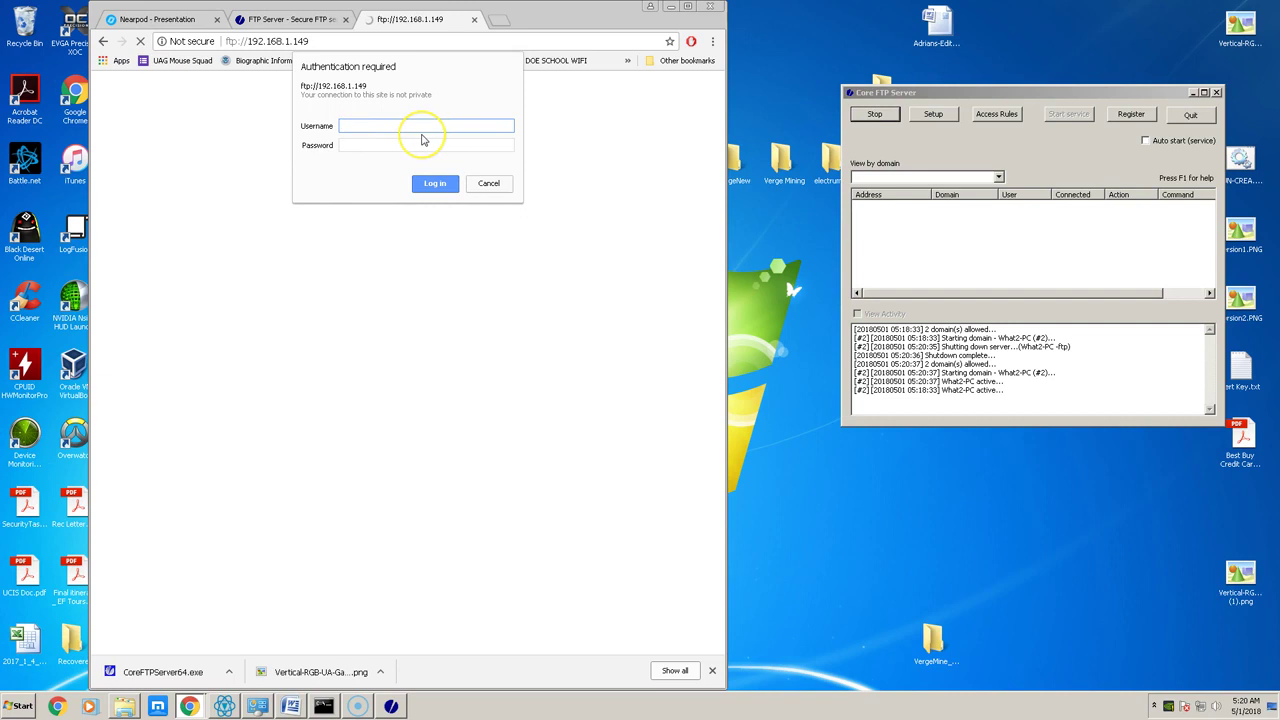
- Log in to the FTP site with the new account's user name and password
key(Tab)
click(363, 148)
click(434, 184)
key(Tab)
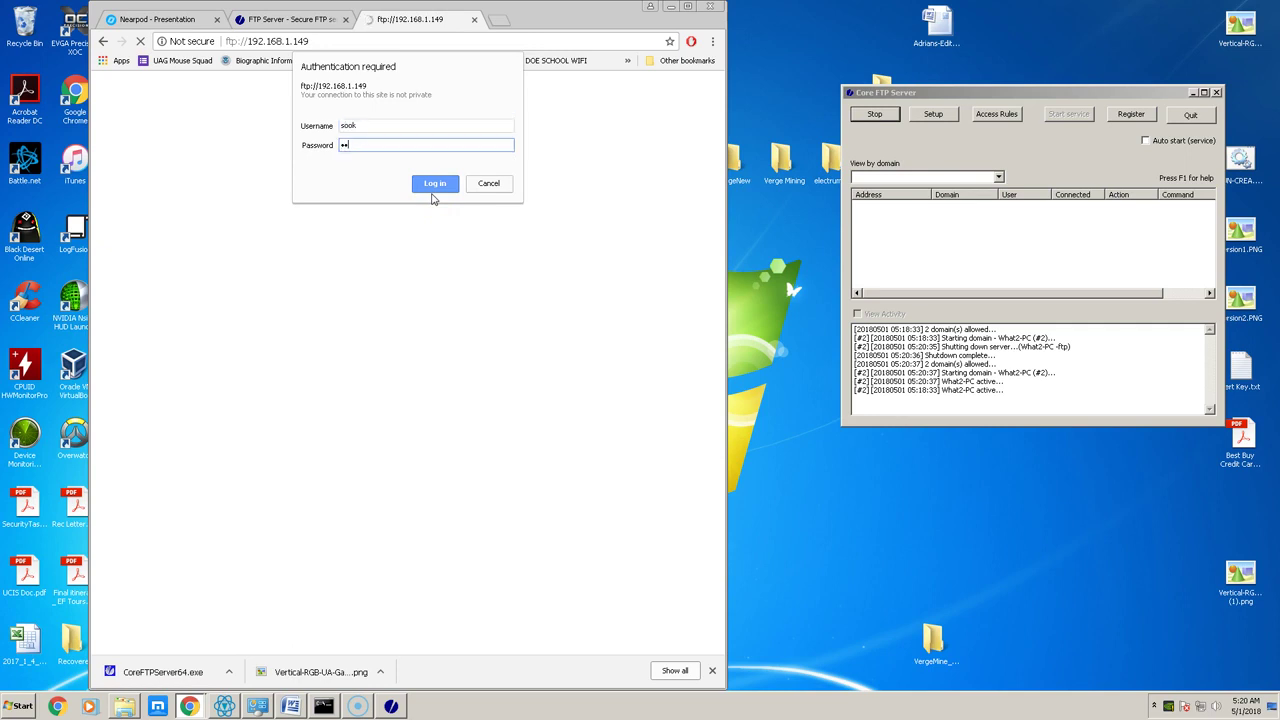
key(Return)
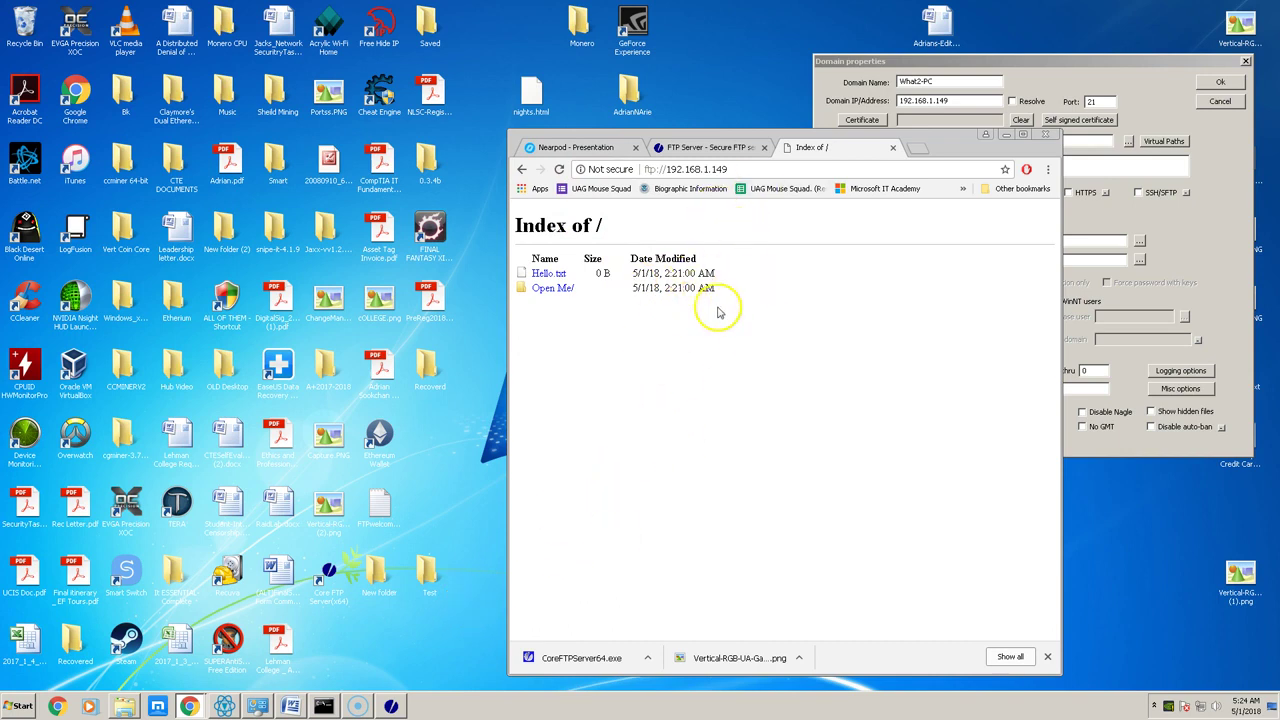
- Open the desktop's Test folder beside the browser and highlight the domain's base directory path to compare them
double_click(432, 580)
drag(803, 287, 400, 121)
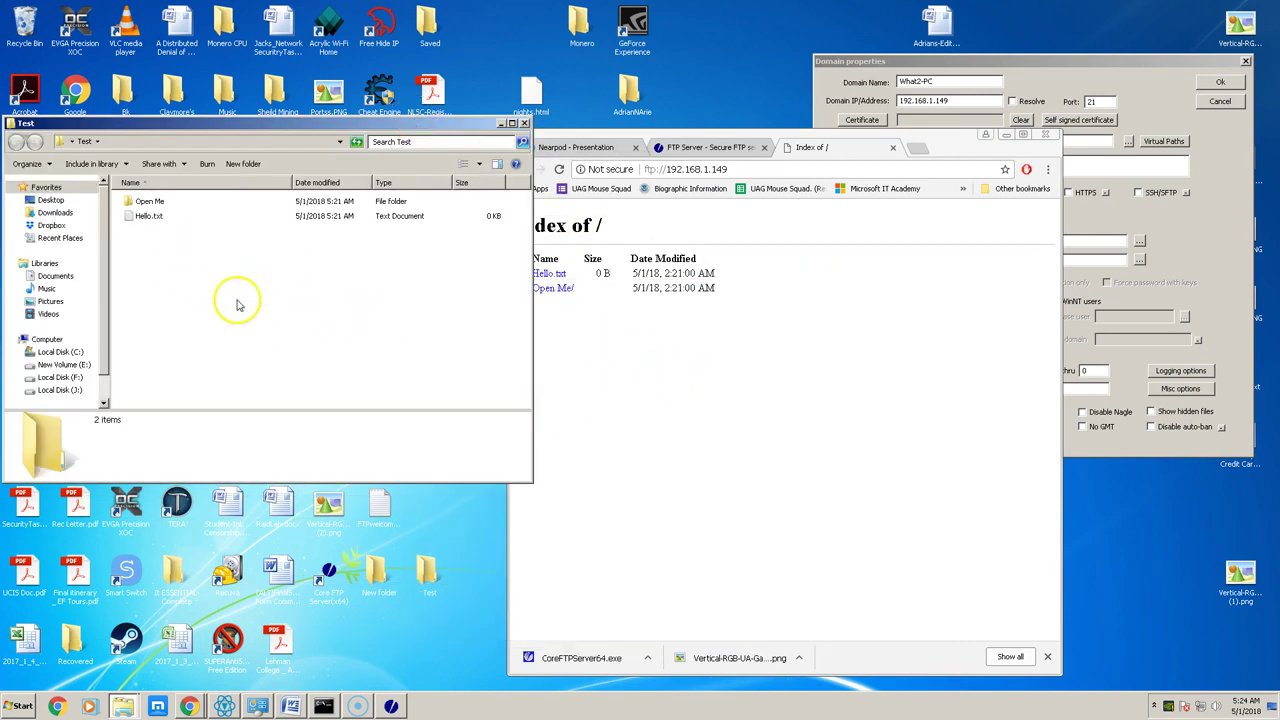
click(1180, 124)
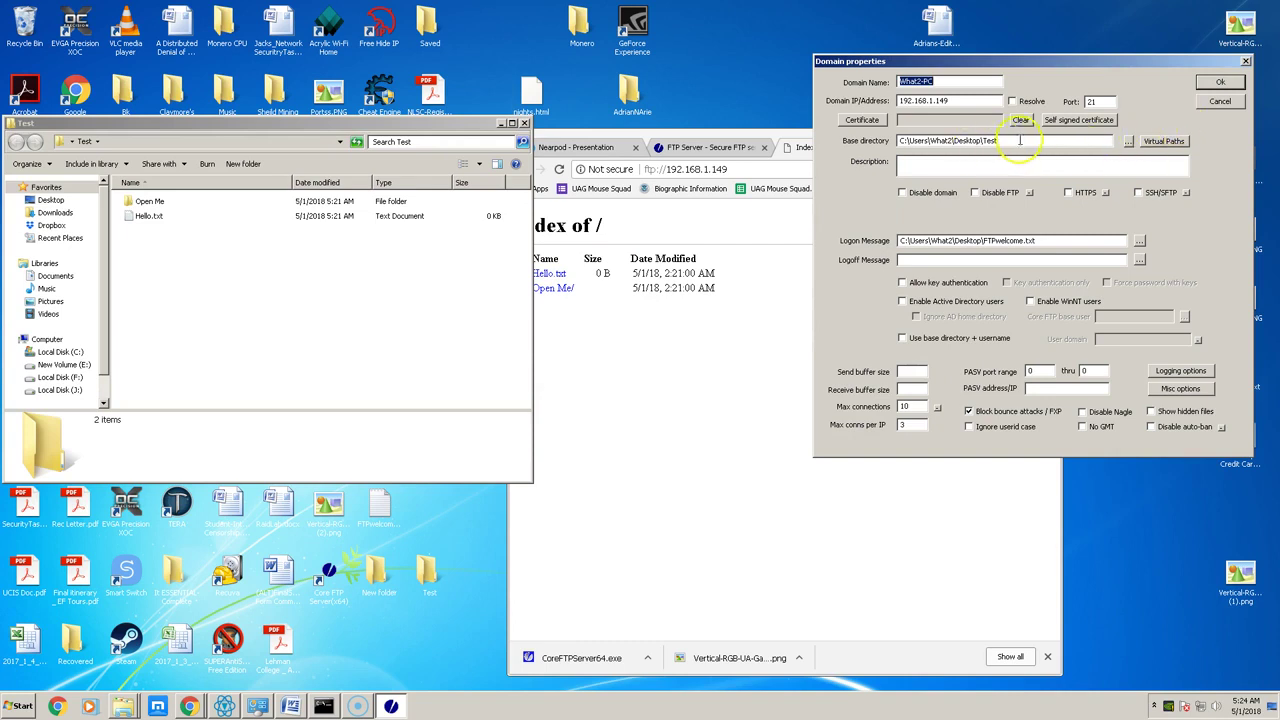
click(1030, 140)
double_click(940, 141)
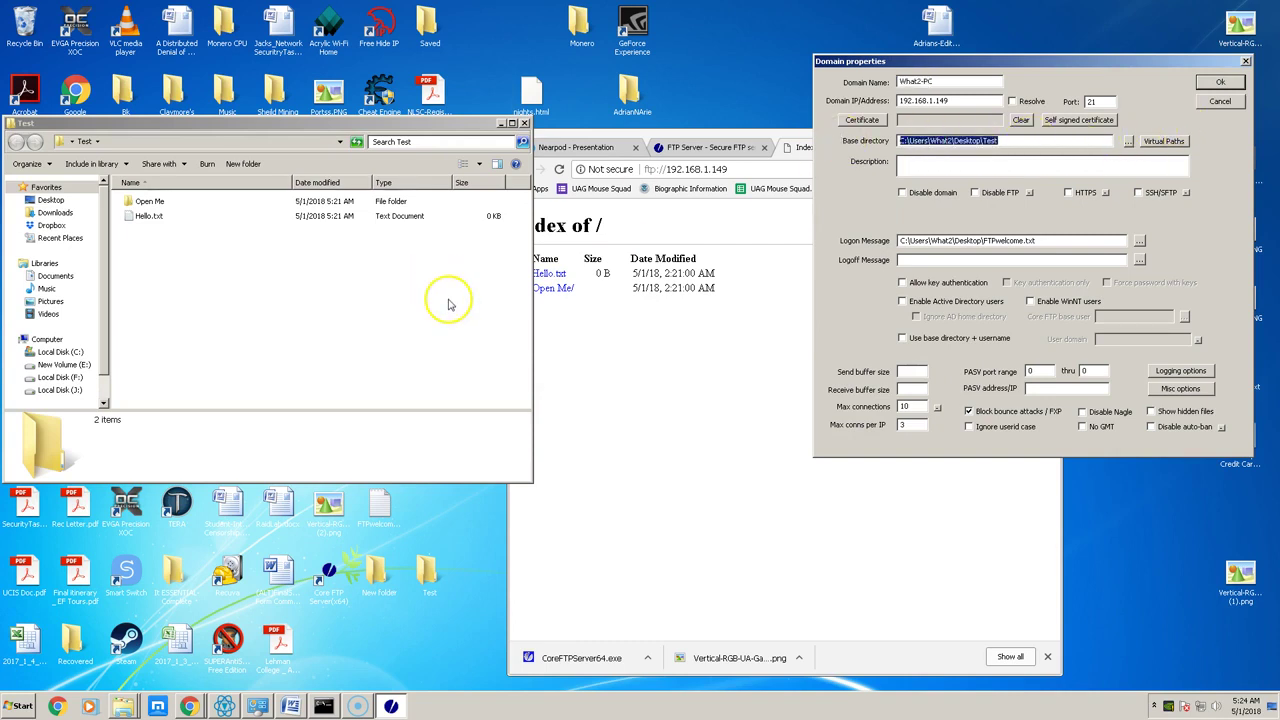
- Open Hello.txt from the FTP index in the browser and return to the index
click(613, 428)
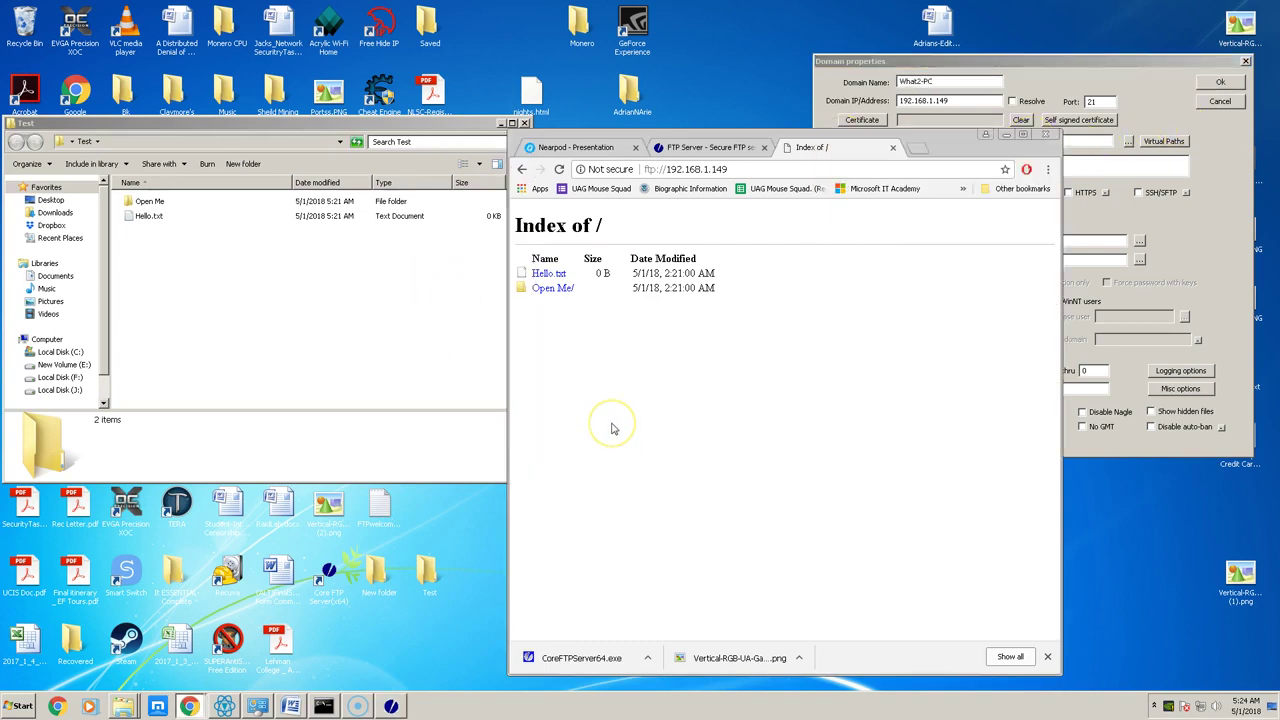
click(556, 276)
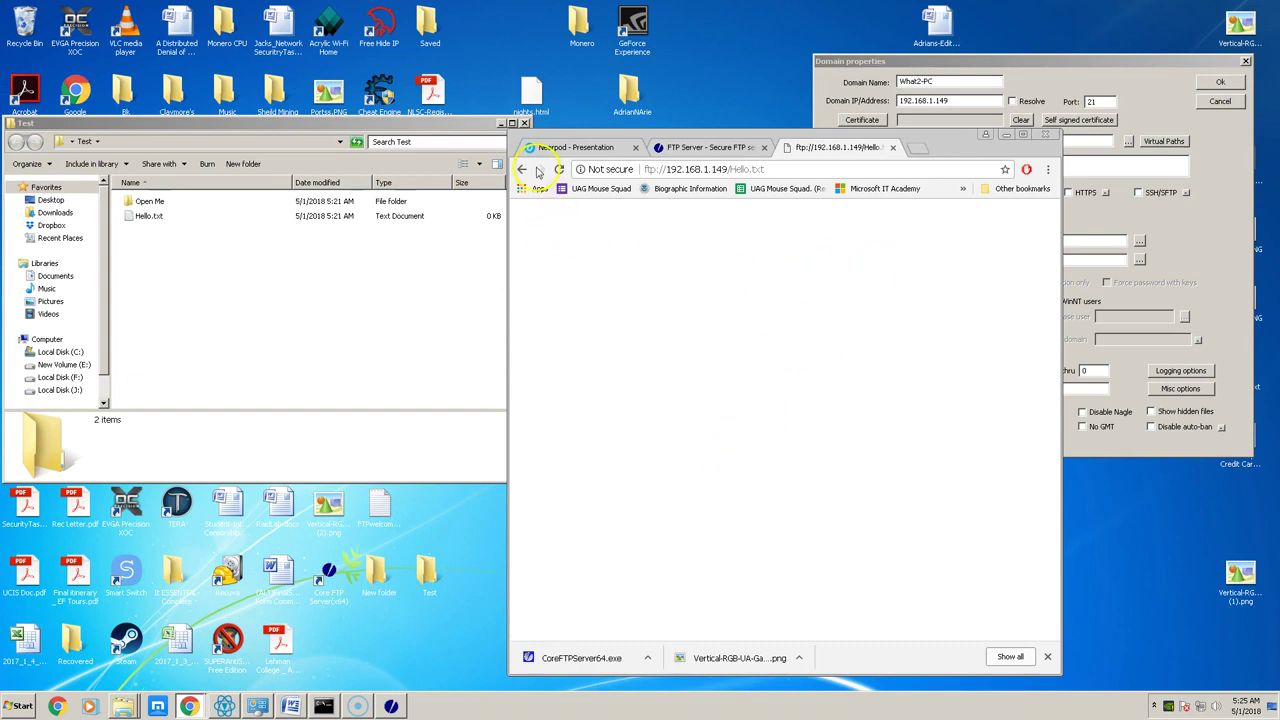
click(523, 170)
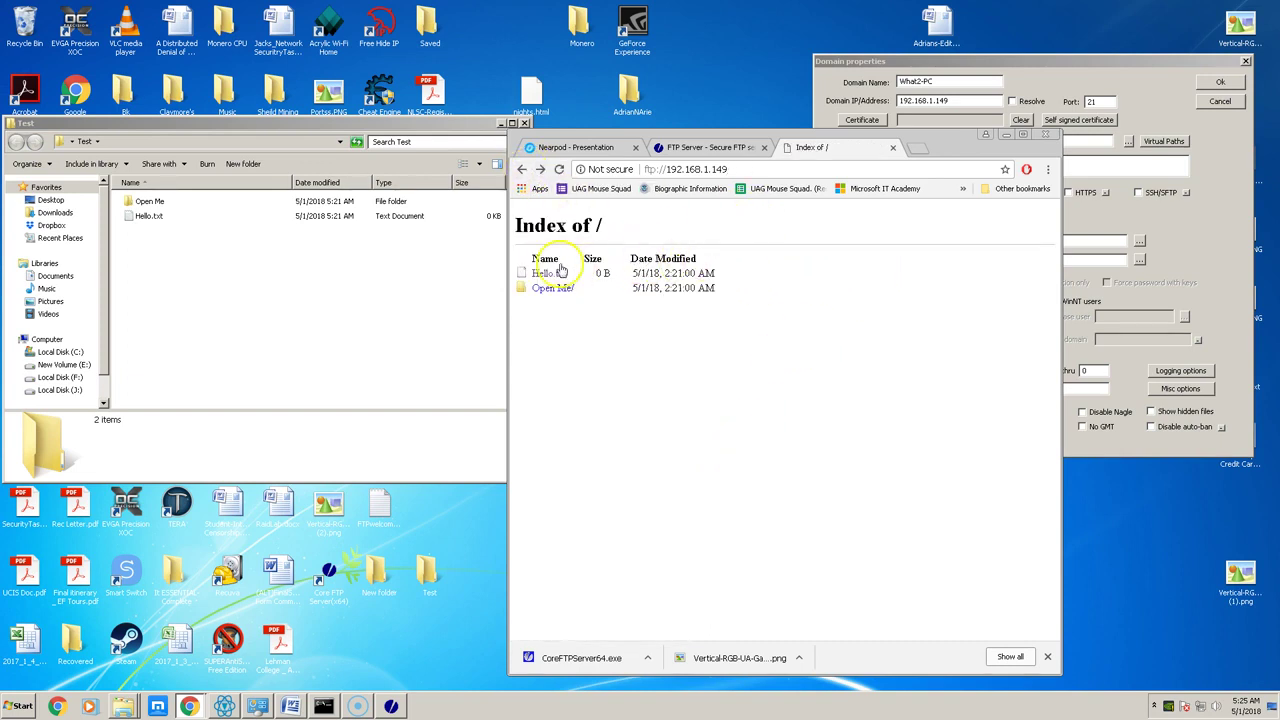
- Save Hello.txt from the FTP index to the Downloads folder as a text document
right_click(551, 279)
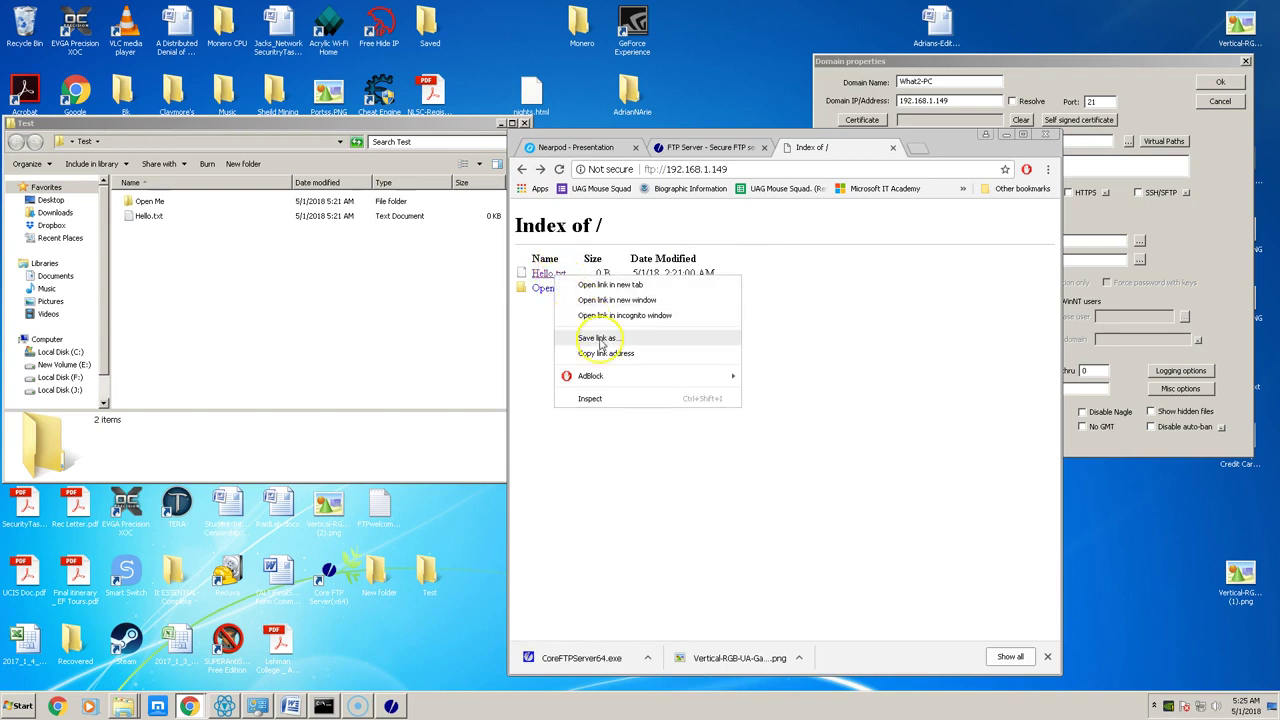
click(676, 343)
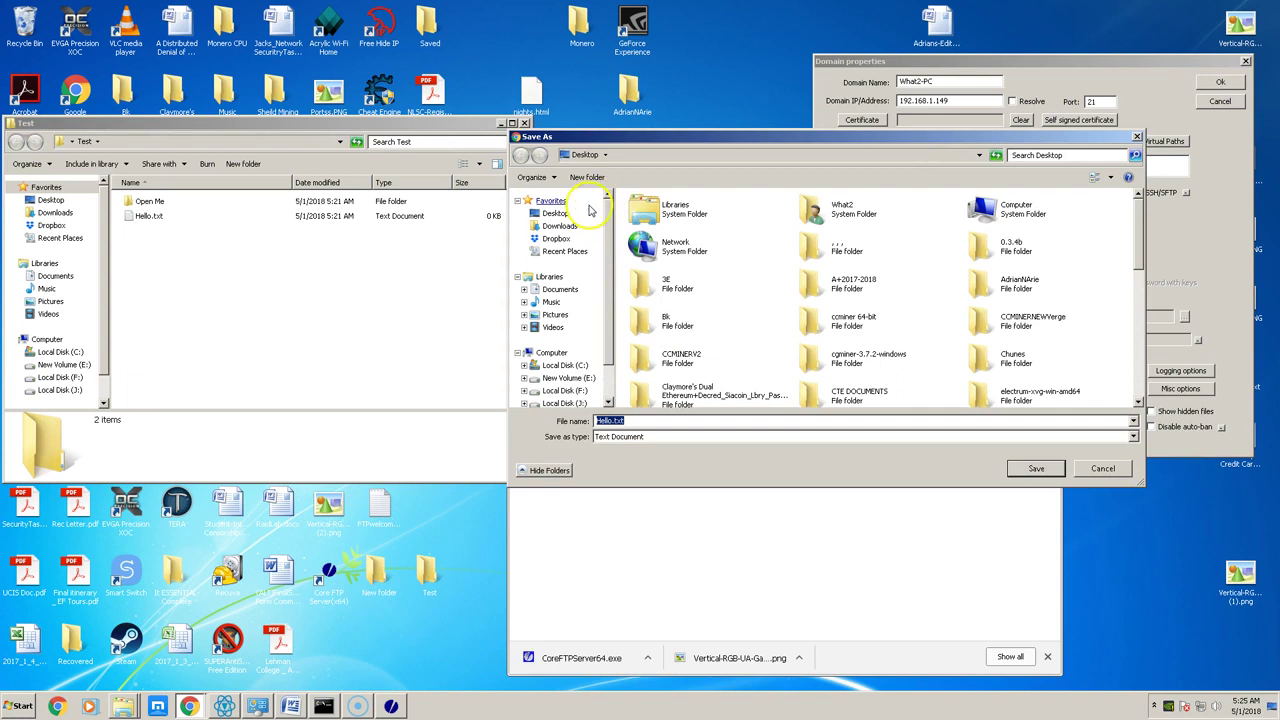
click(562, 226)
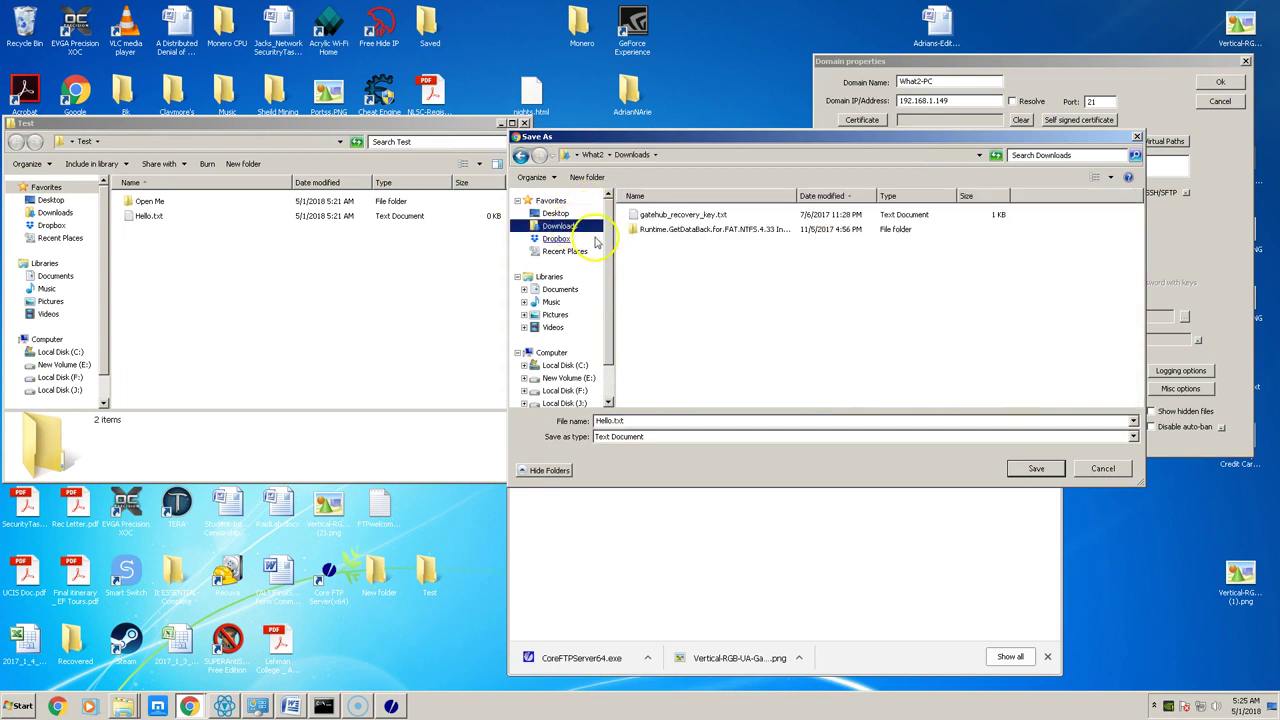
click(1025, 470)
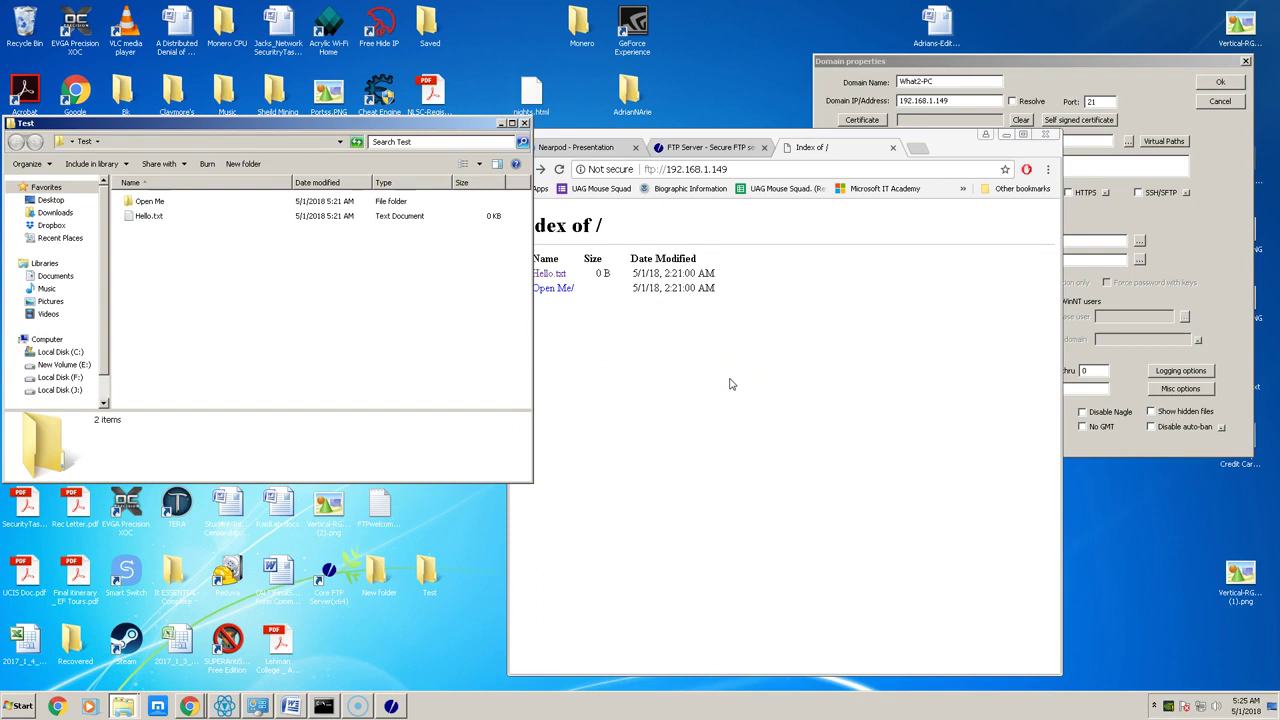
- Return to the FTP index in the browser and highlight its ftp://192.168.1.149 address
click(957, 160)
click(773, 235)
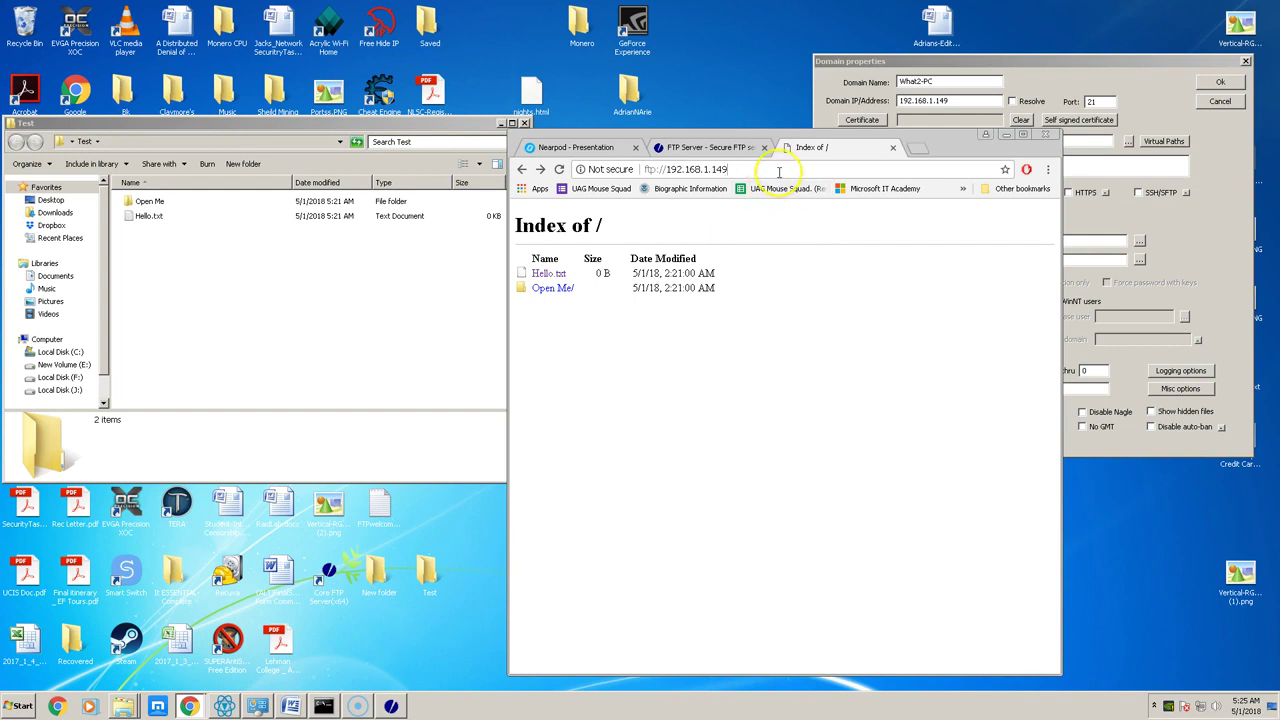
click(752, 170)
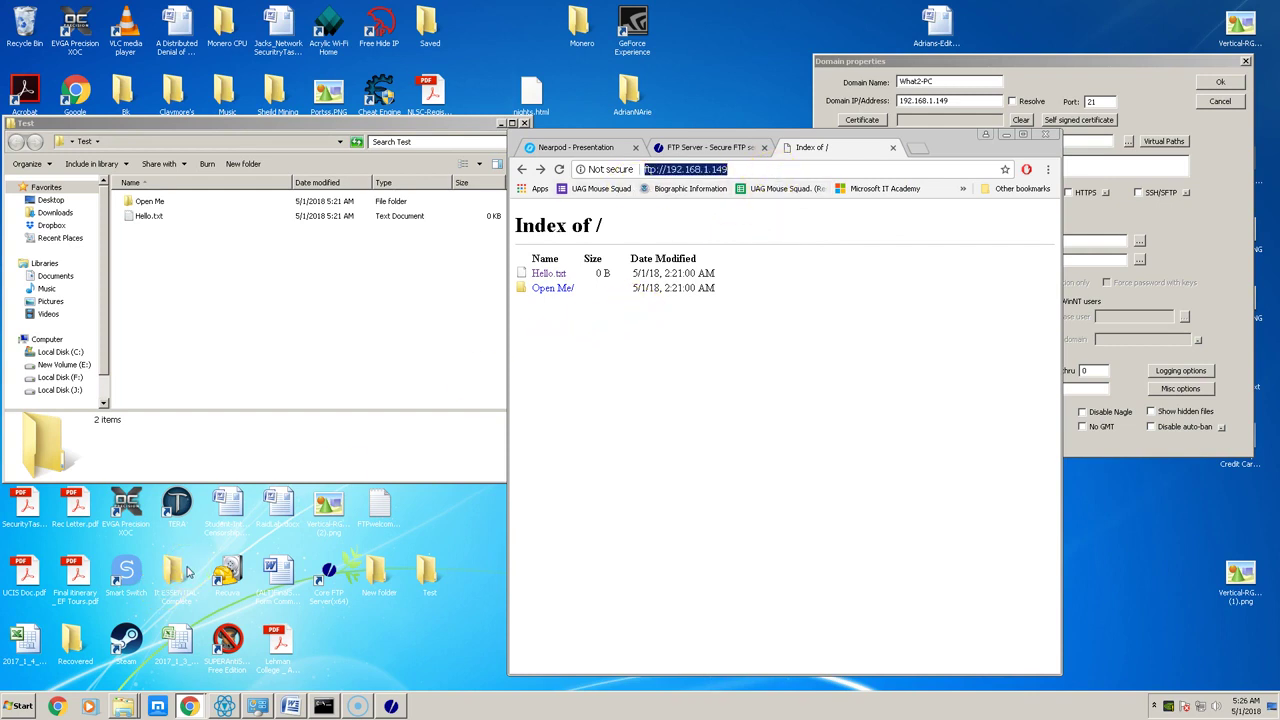
- Launch the Core FTP LE client and reposition its Site Manager dialog over the main window
click(20, 706)
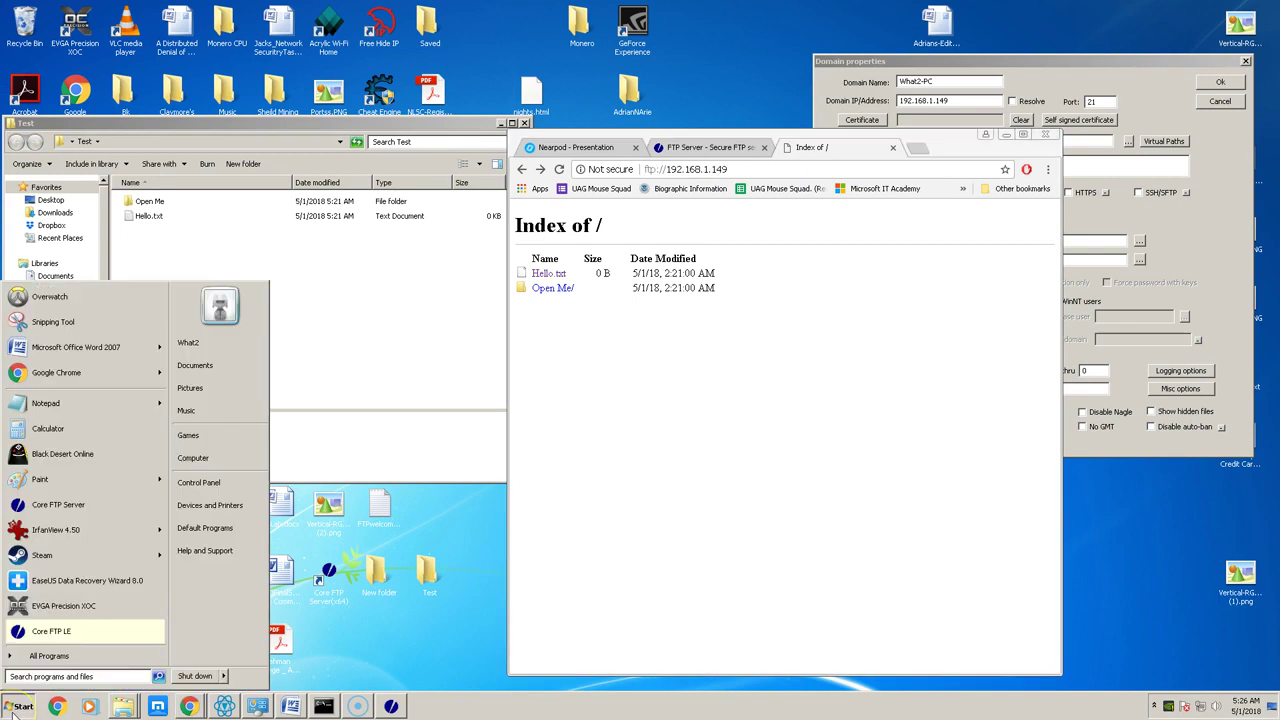
click(135, 638)
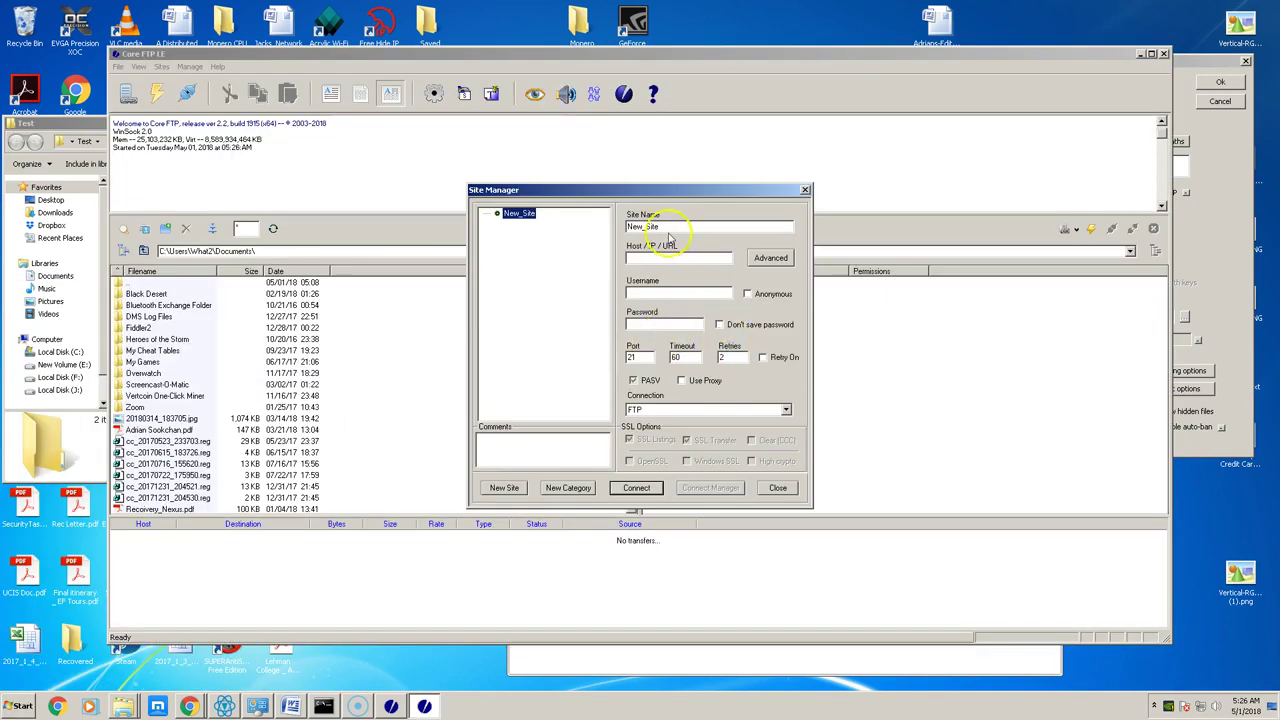
drag(757, 191, 737, 227)
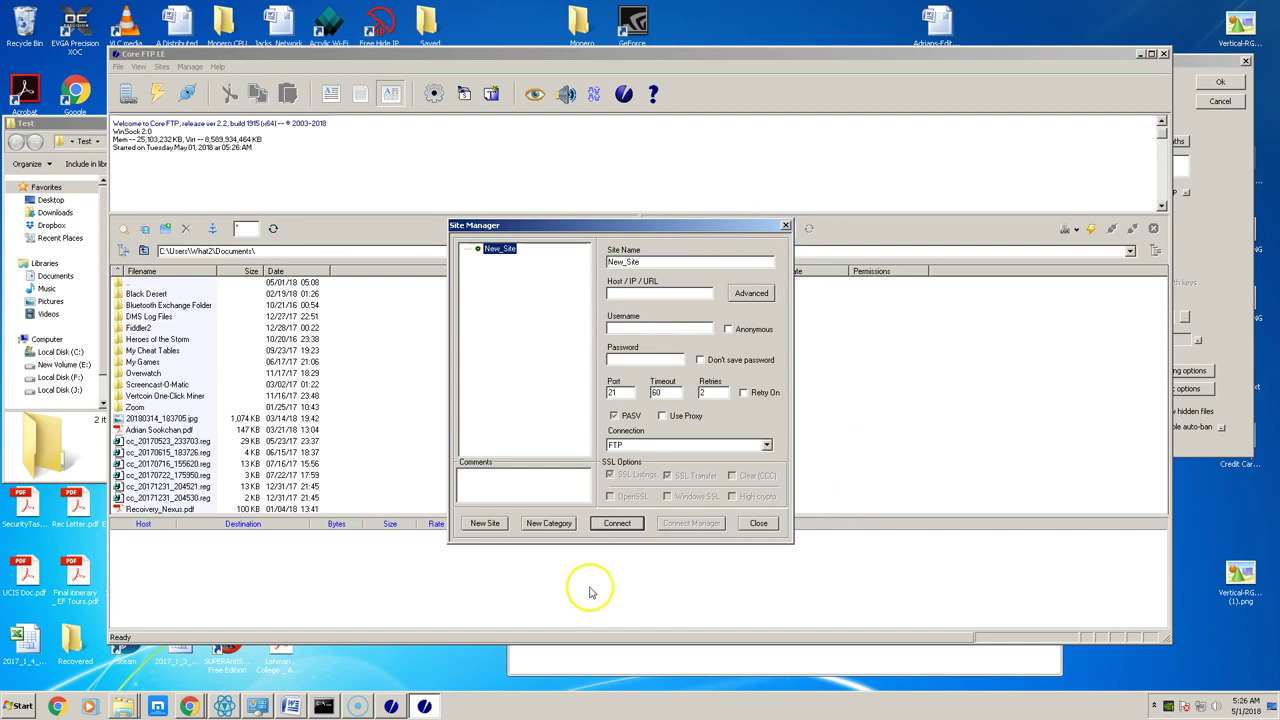